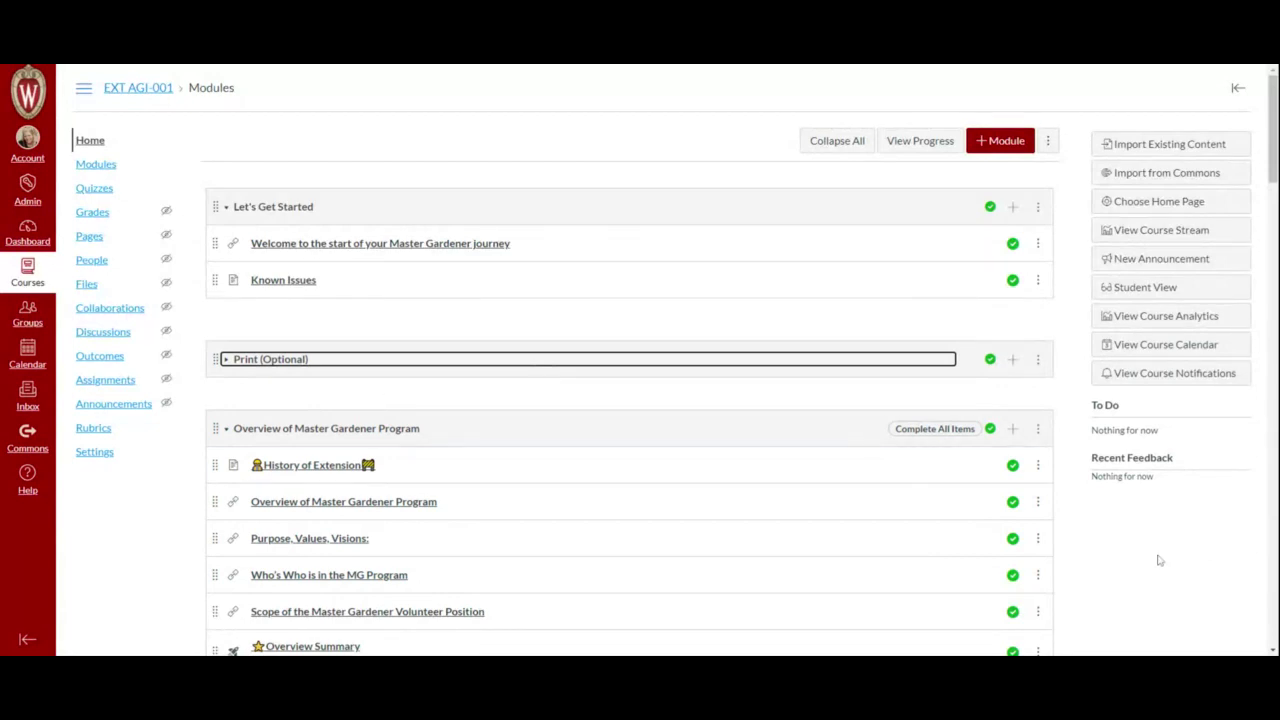
Open the "Welcome to the start of your Master Gardener journey" item and return to the course's module list
click(396, 246)
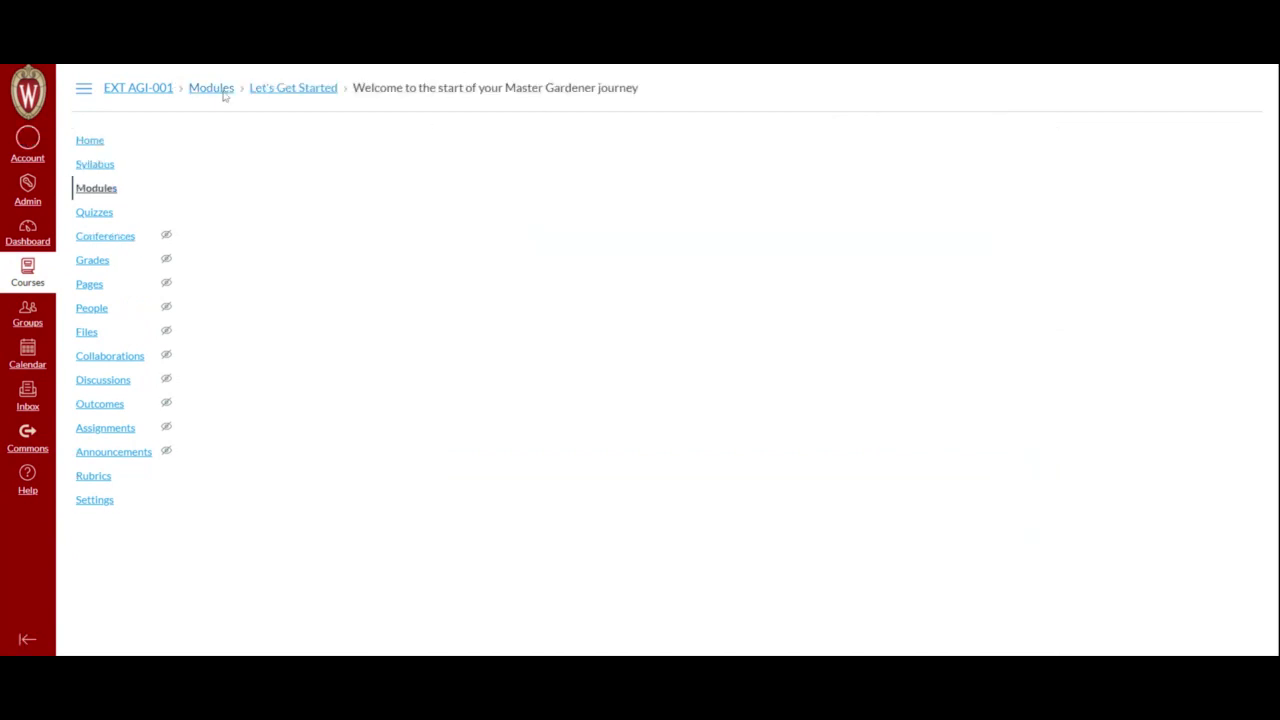
click(225, 95)
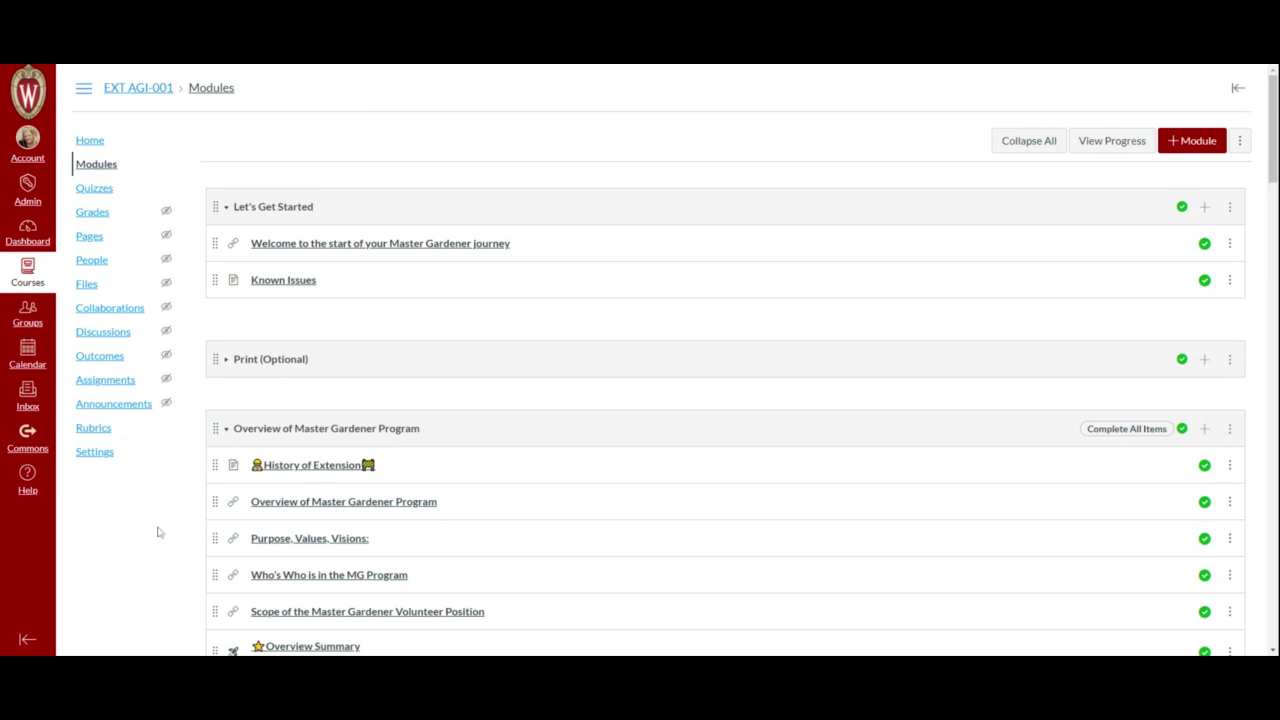
Examine the course's module list from Let's Get Started through the Exam module, including each module's items and completion requirements
scroll(157, 532, down, 2)
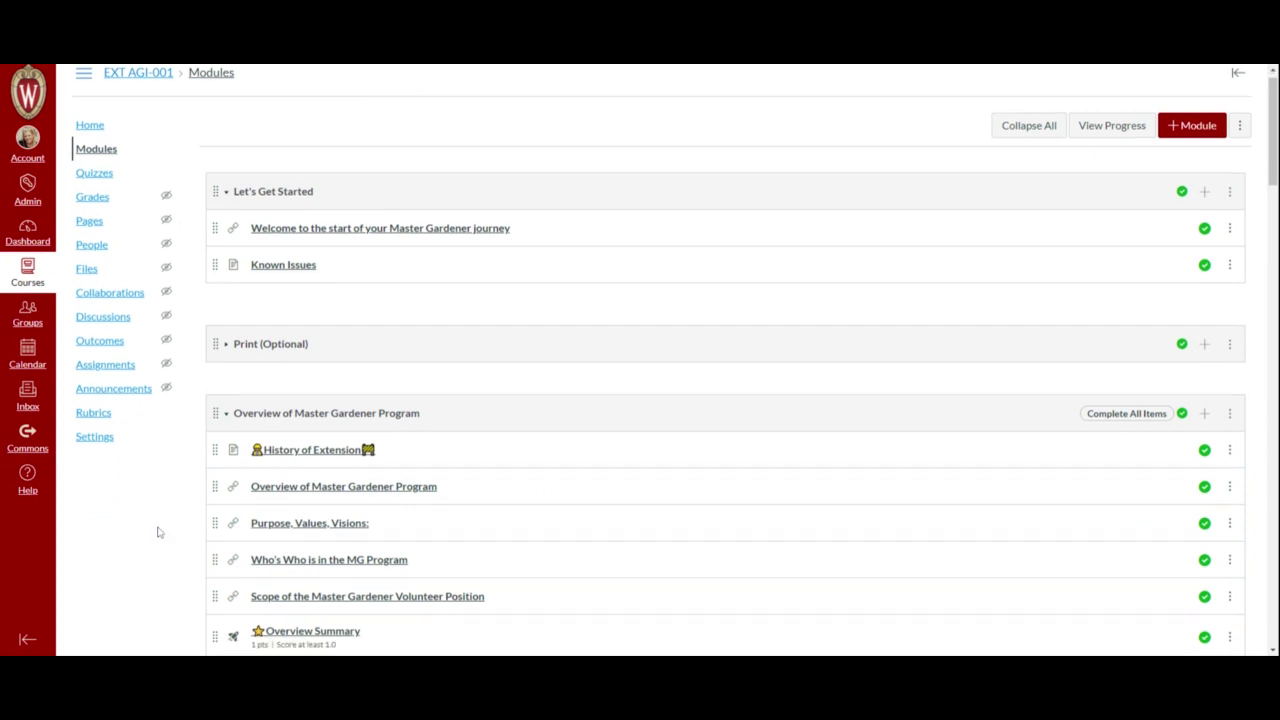
scroll(157, 532, down, 2)
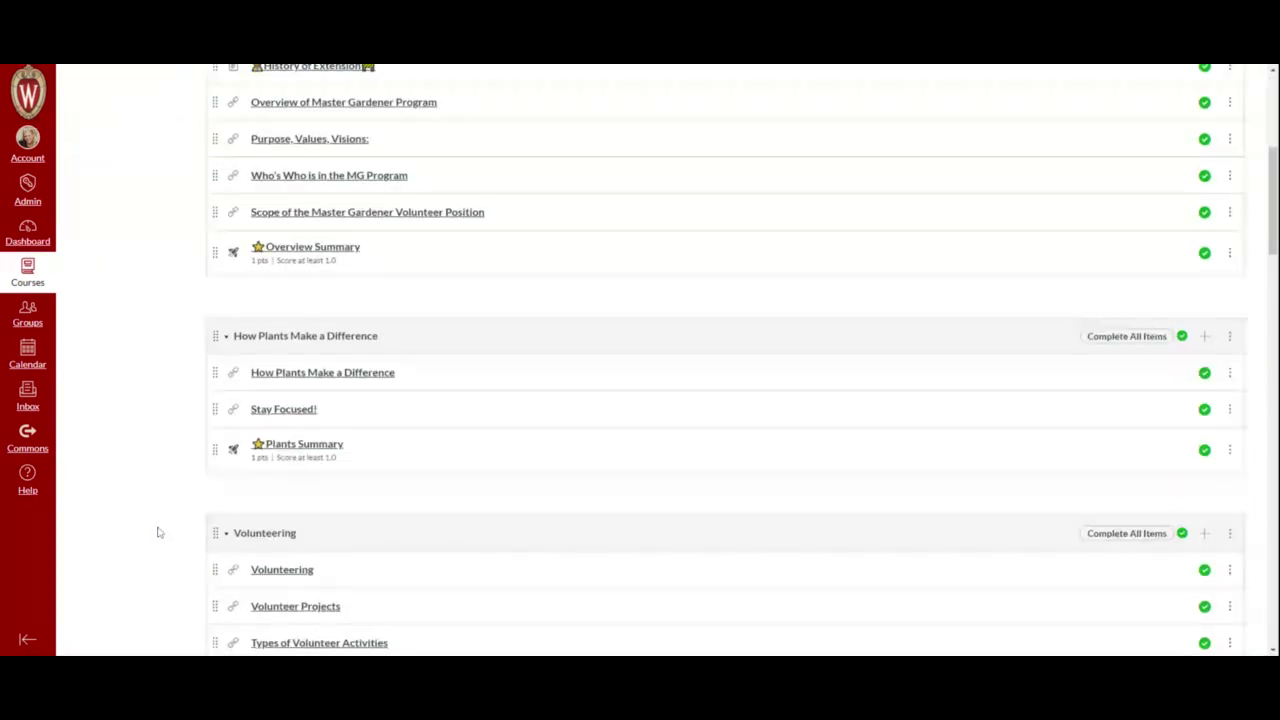
scroll(157, 532, down, 2)
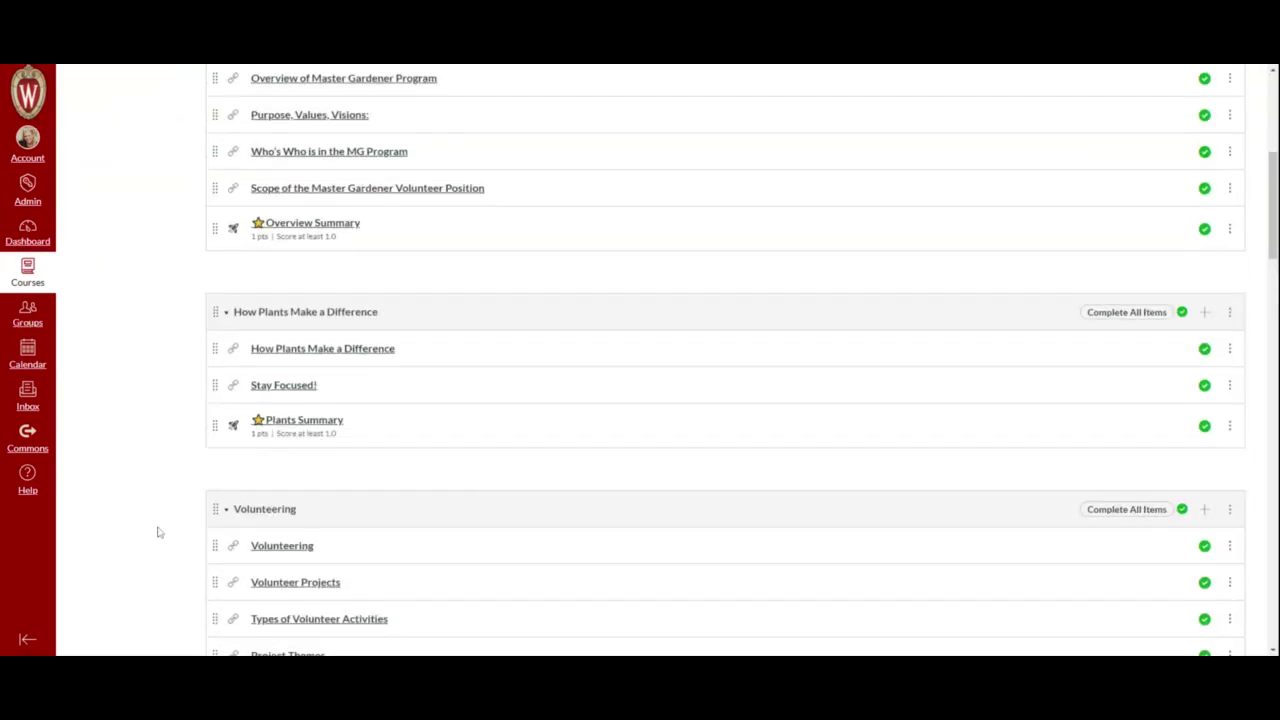
scroll(157, 532, down, 1)
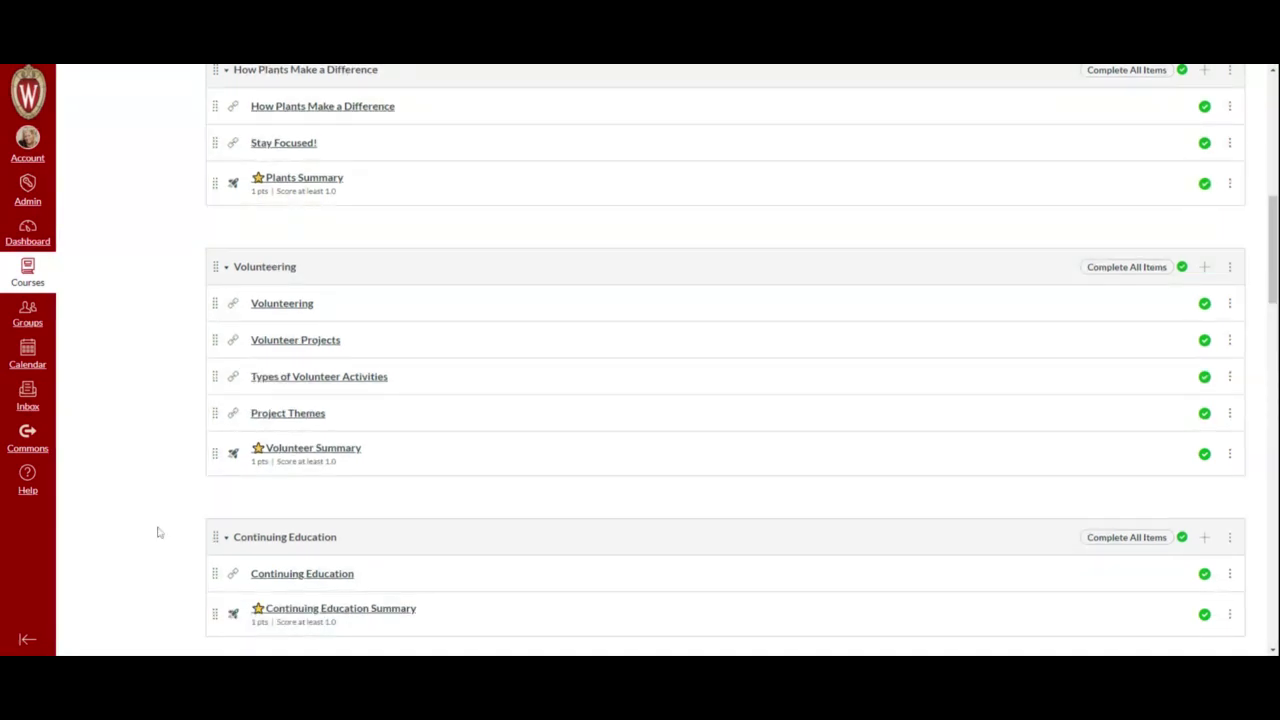
scroll(157, 532, down, 3)
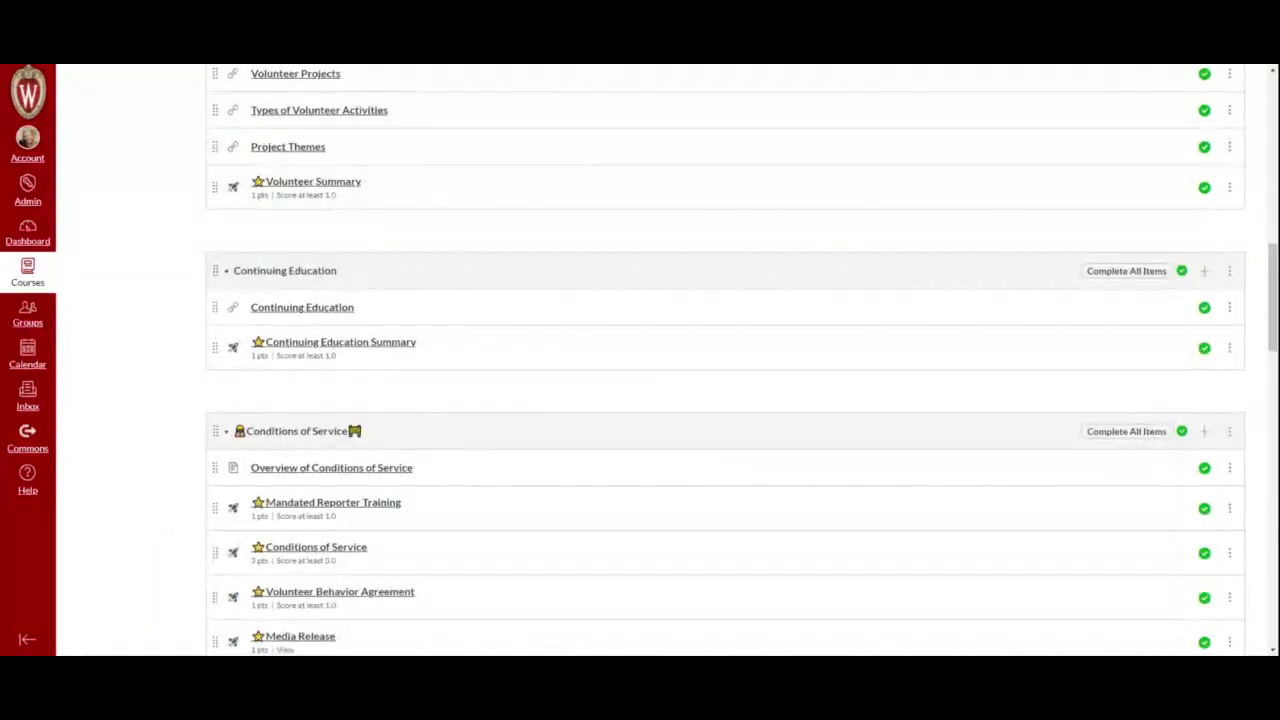
scroll(157, 532, down, 3)
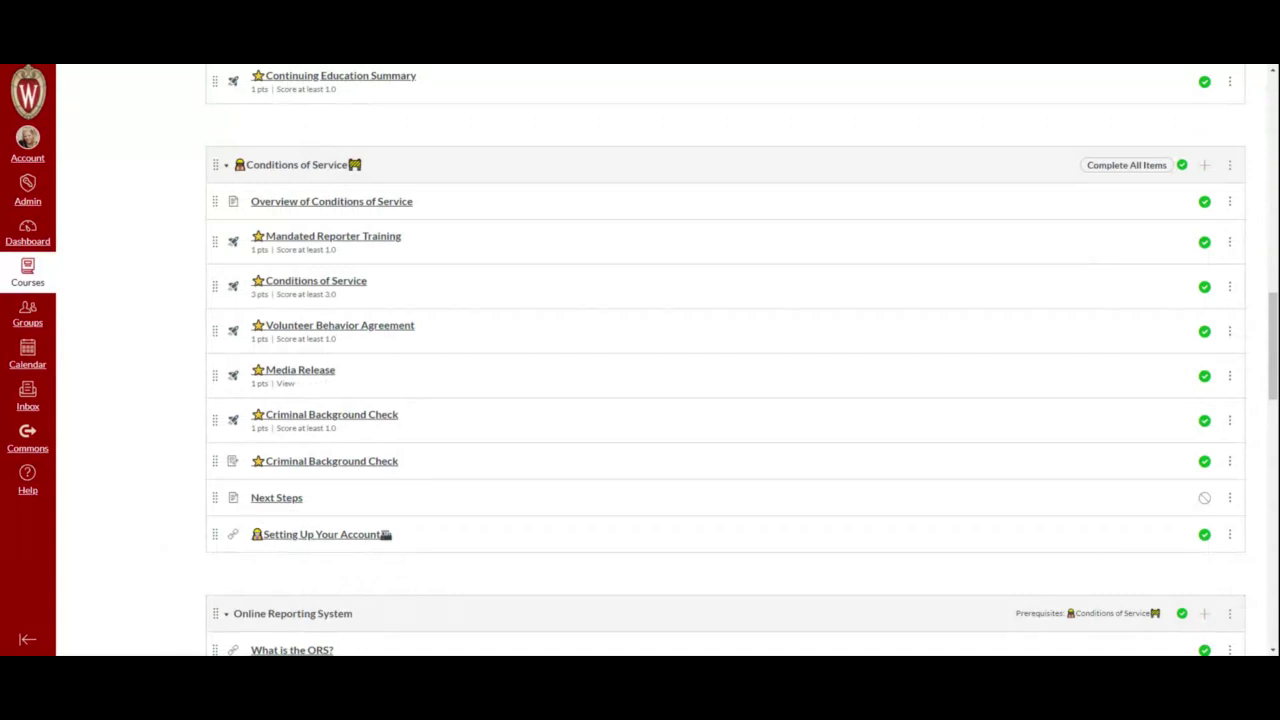
scroll(157, 530, down, 3)
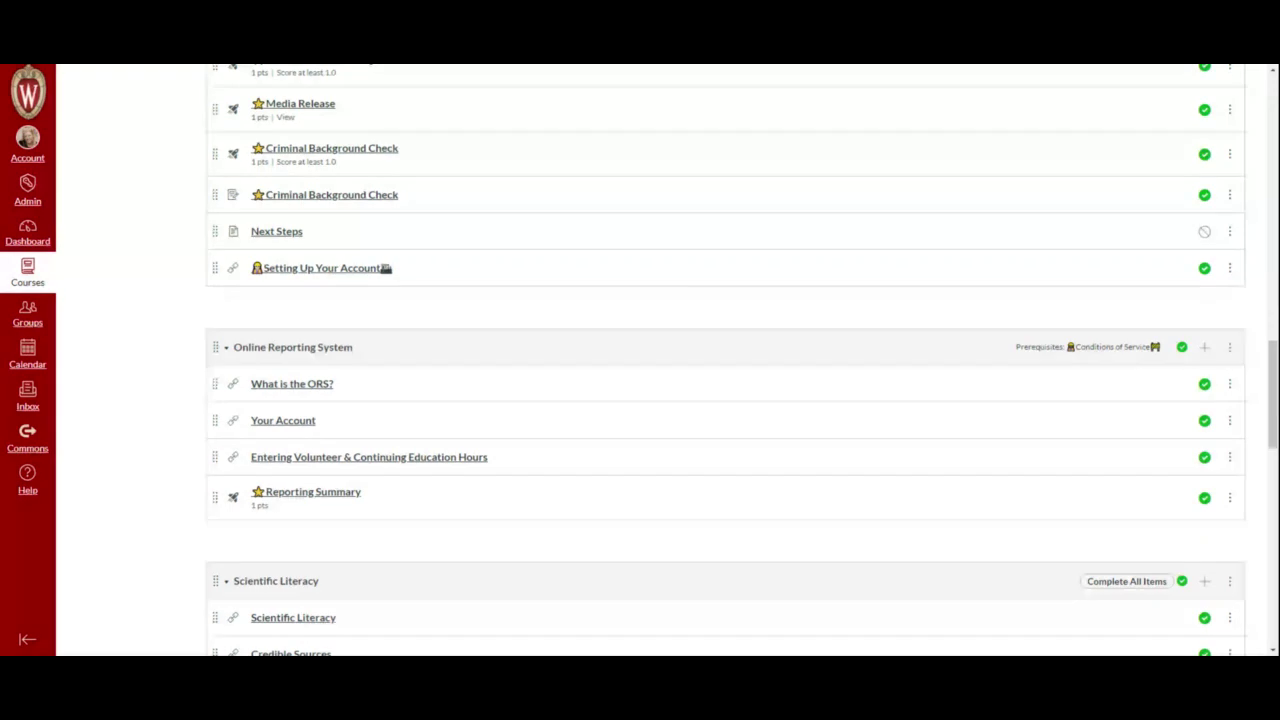
scroll(157, 532, down, 1)
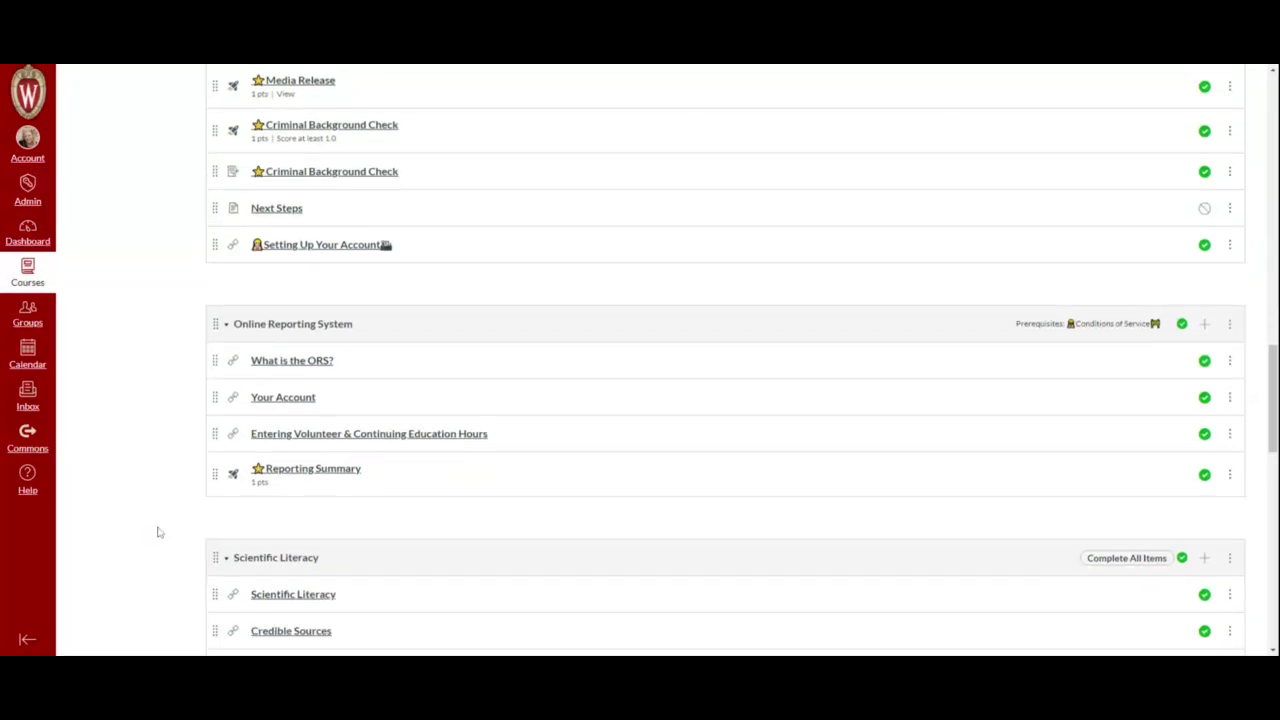
scroll(157, 532, down, 3)
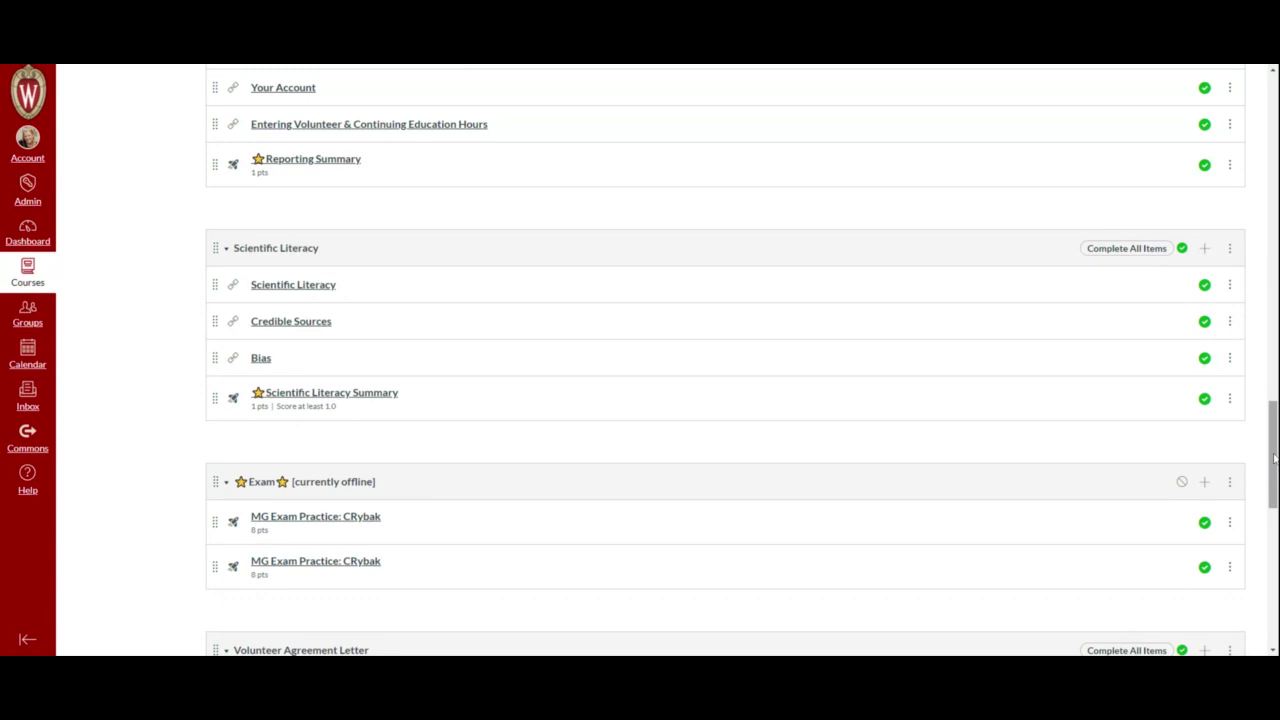
drag(1274, 458, 1274, 120)
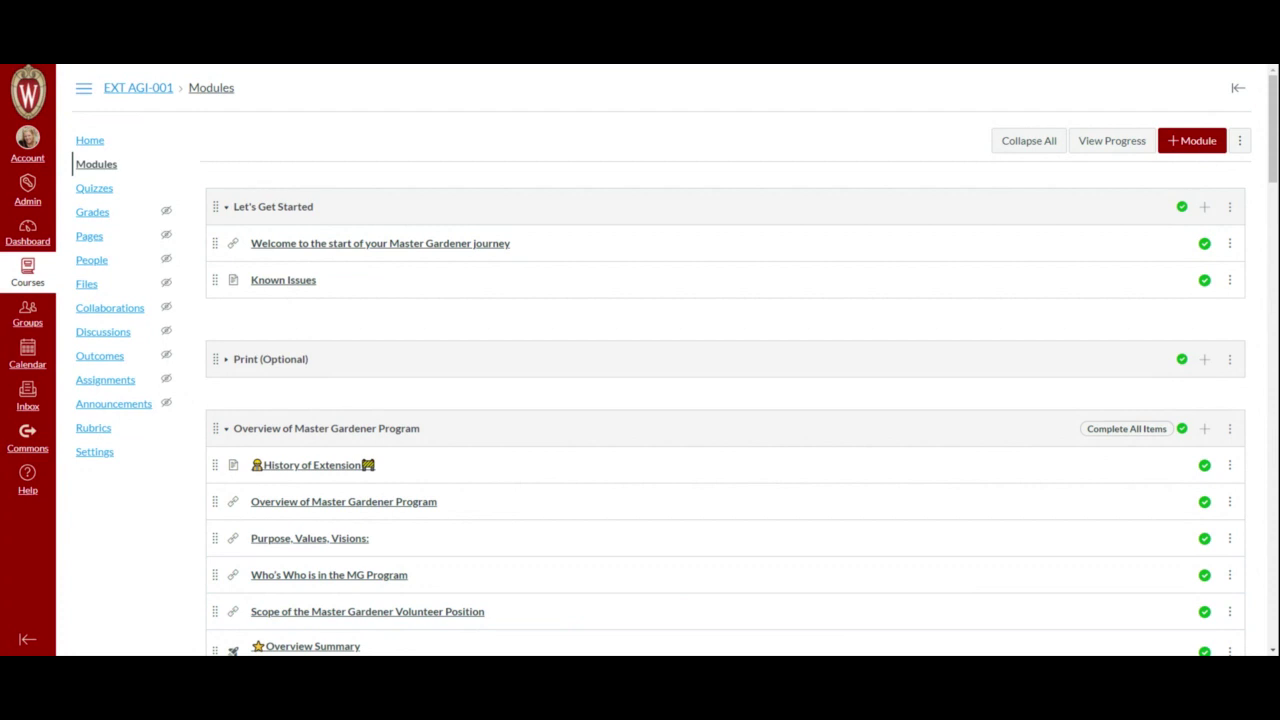
scroll(136, 545, down, 3)
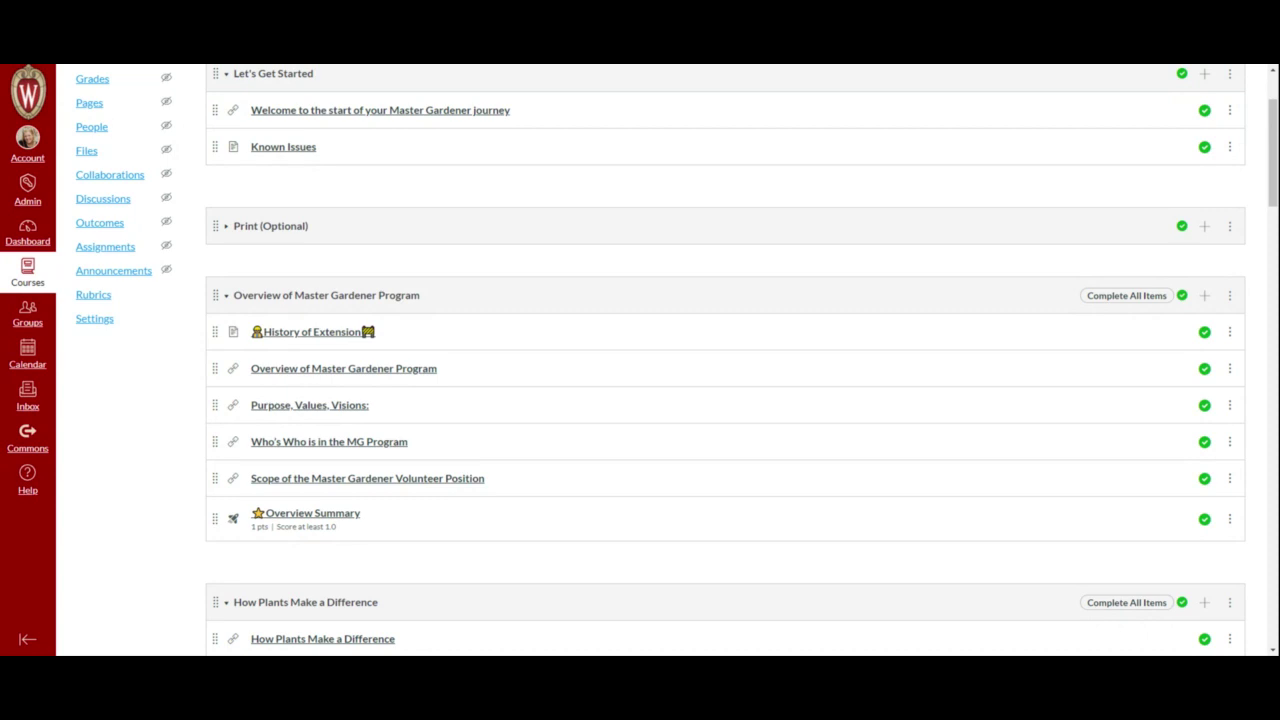
scroll(135, 544, up, 3)
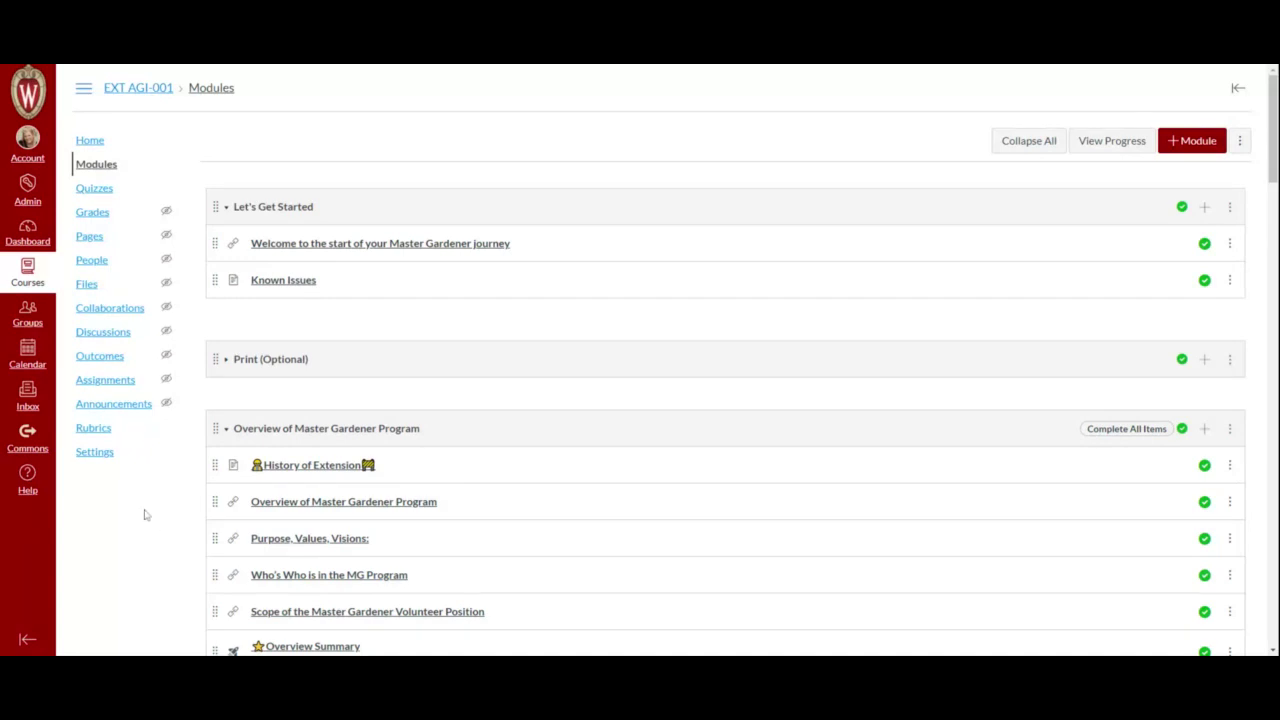
scroll(145, 515, down, 2)
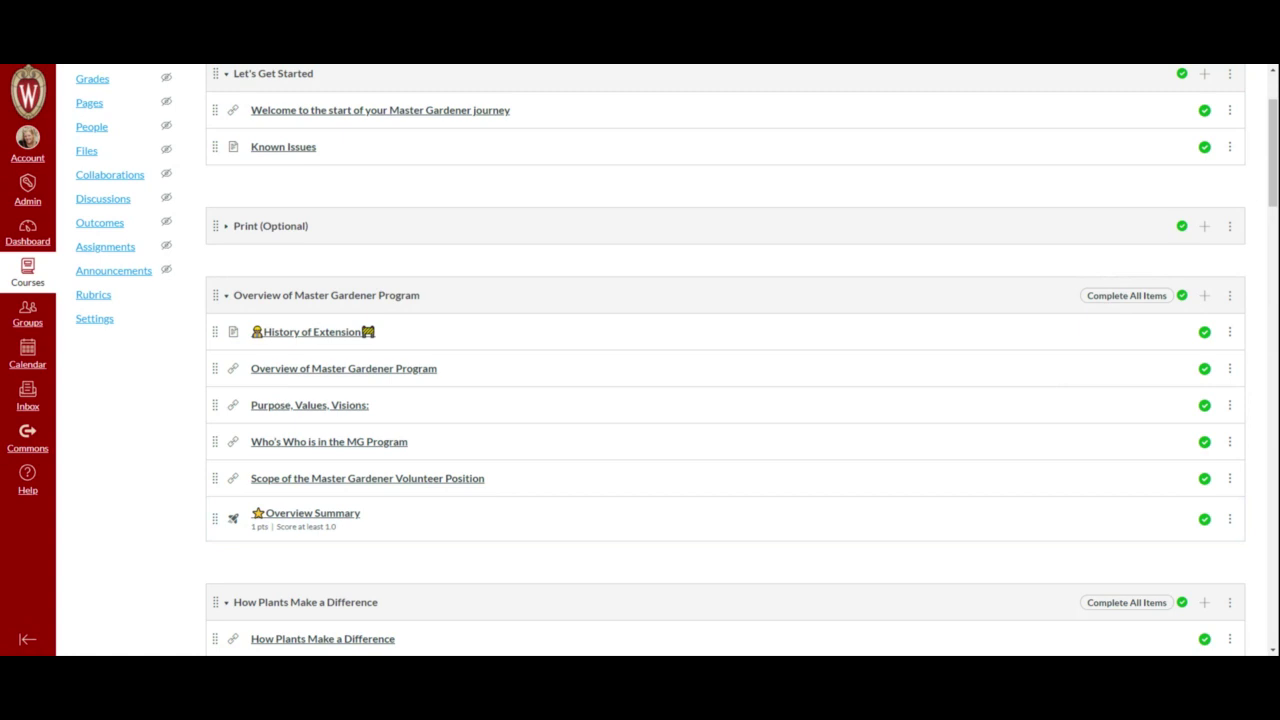
scroll(167, 470, up, 3)
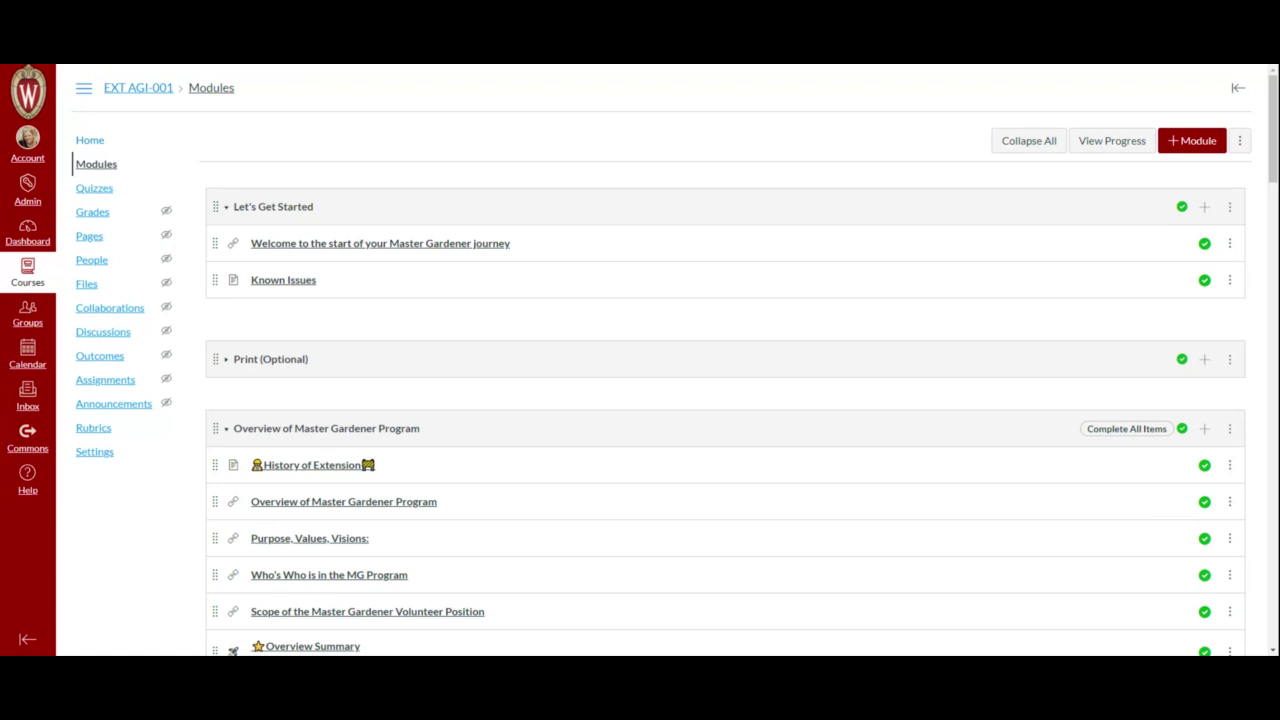
Go to the course home page and expand the Print (Optional) module to view its printable pages
key(Tab)
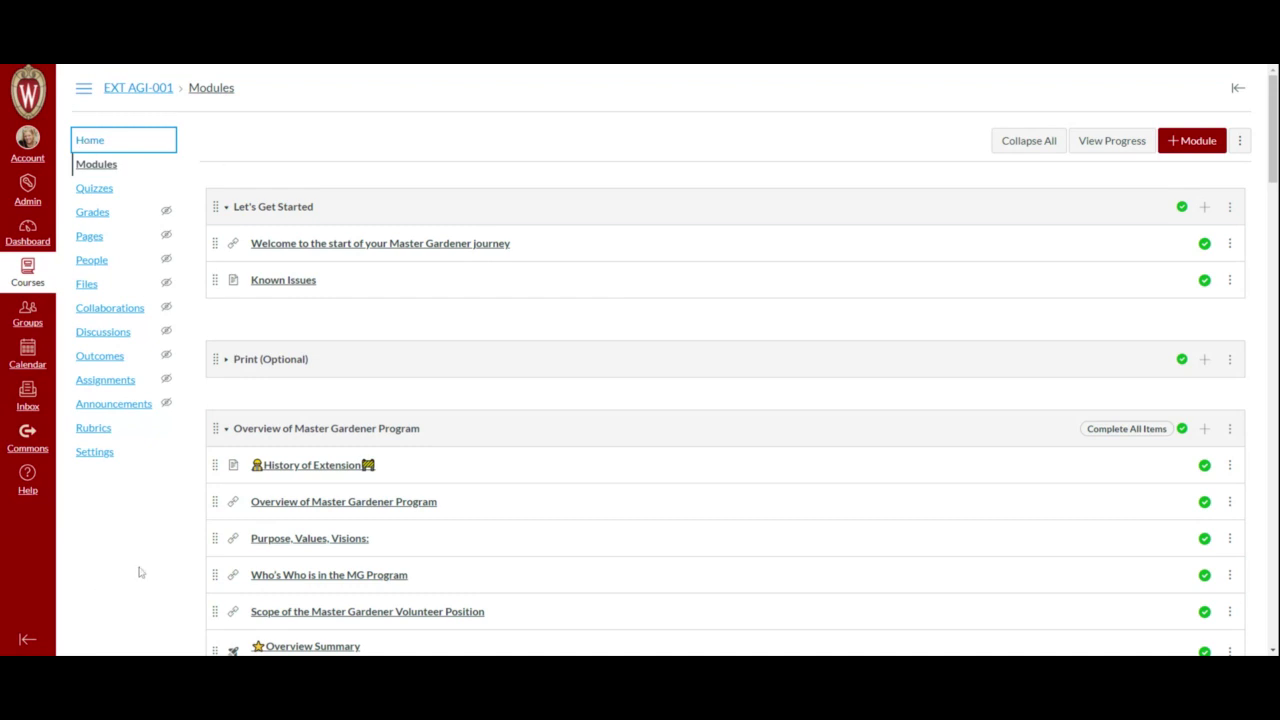
key(Return)
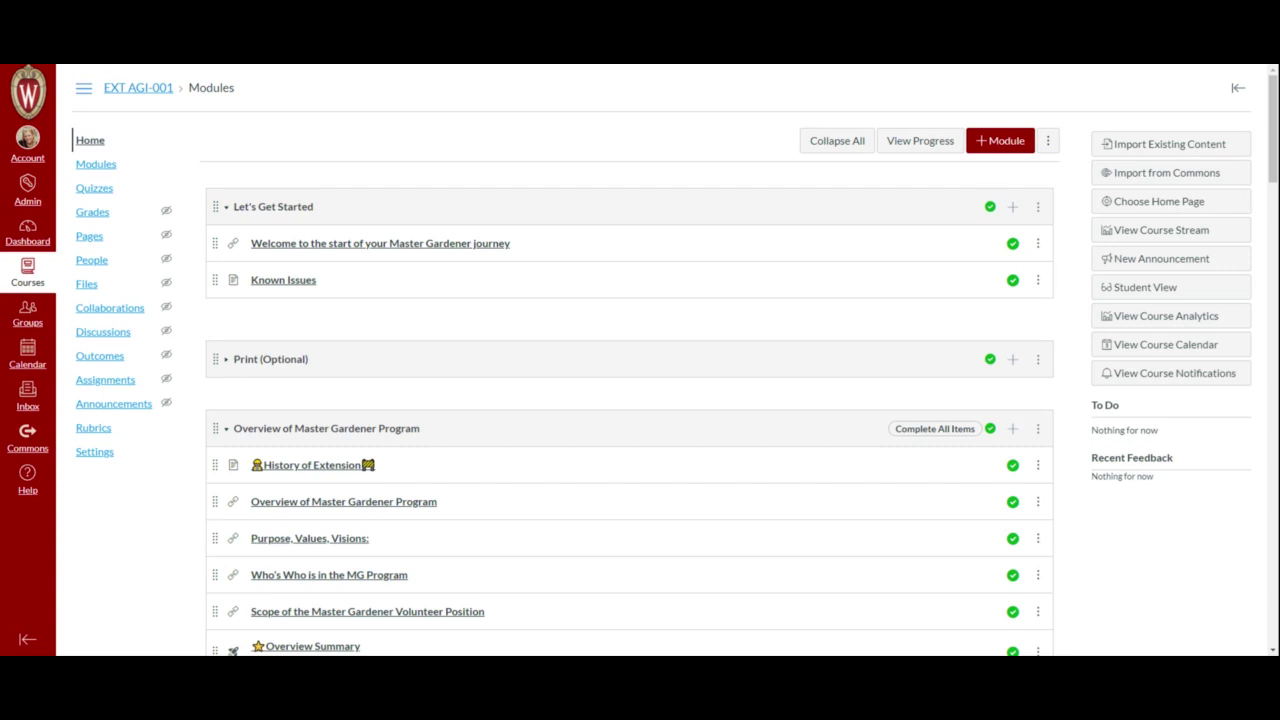
click(226, 364)
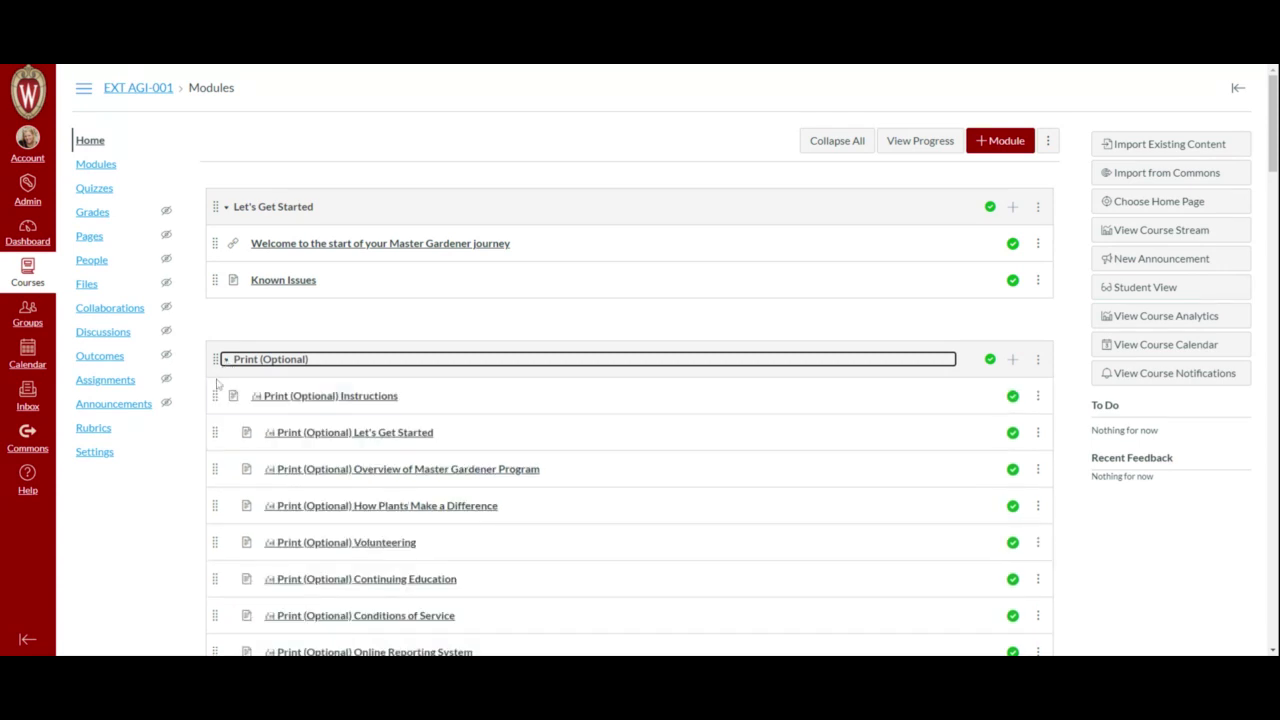
scroll(171, 501, down, 2)
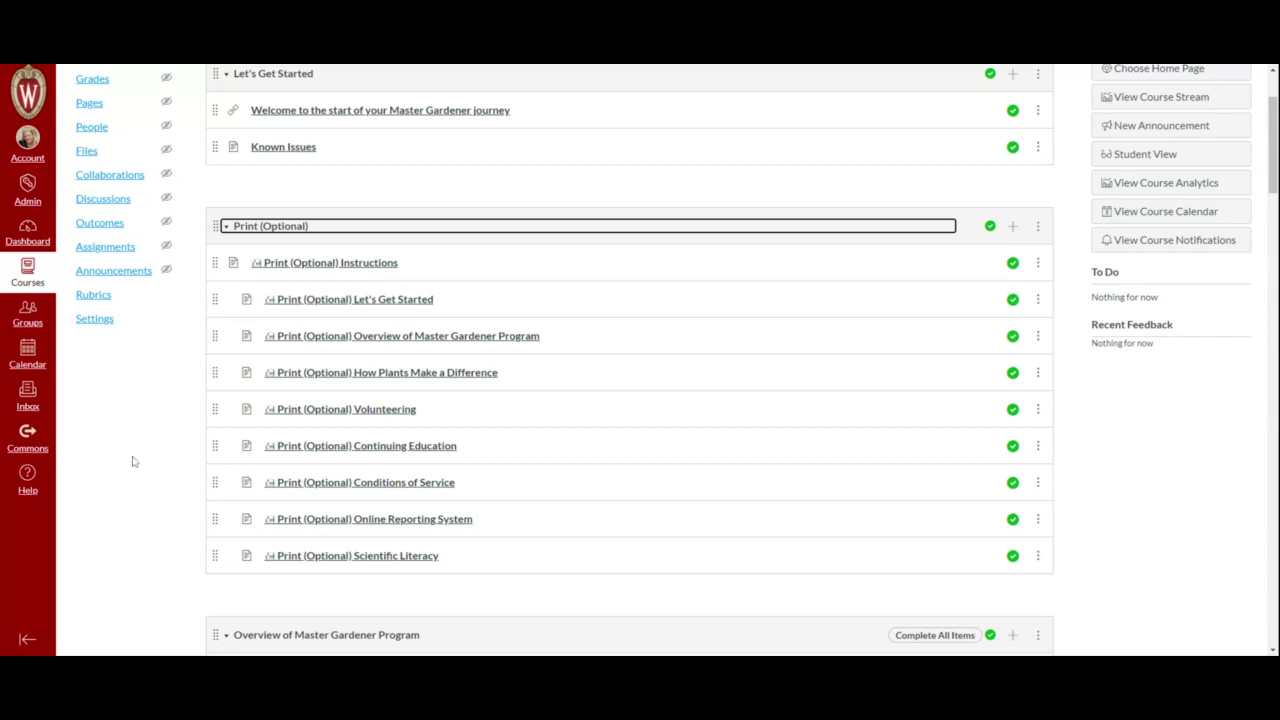
scroll(133, 461, up, 1)
scroll(133, 461, up, 1)
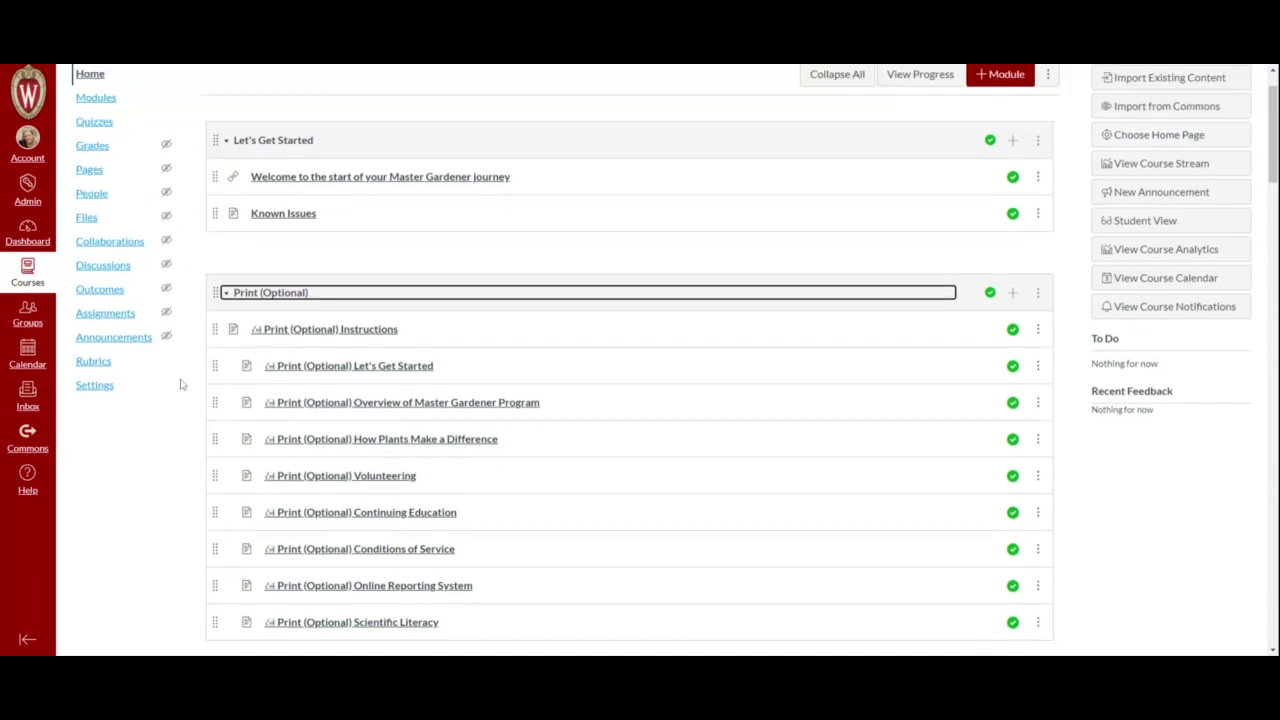
Collapse the Print (Optional) module and all modules from Overview of Master Gardener Program through Scientific Literacy
click(236, 297)
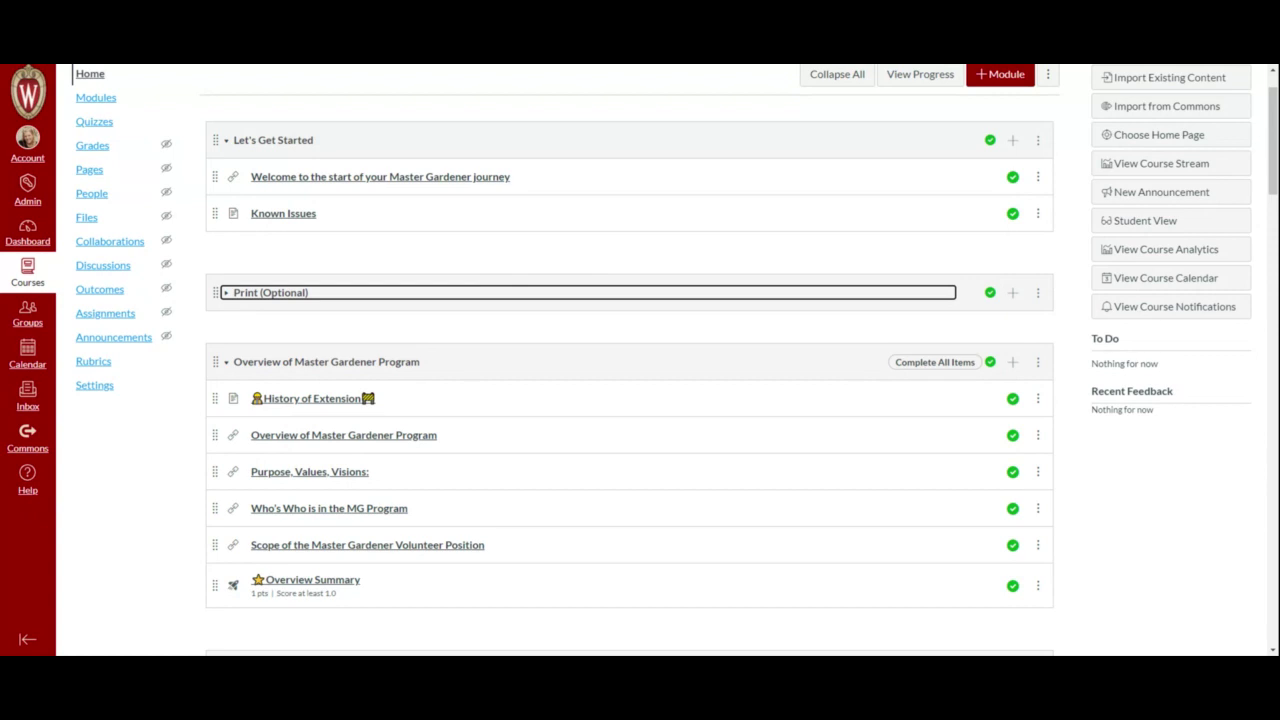
scroll(150, 511, down, 1)
scroll(150, 511, down, 2)
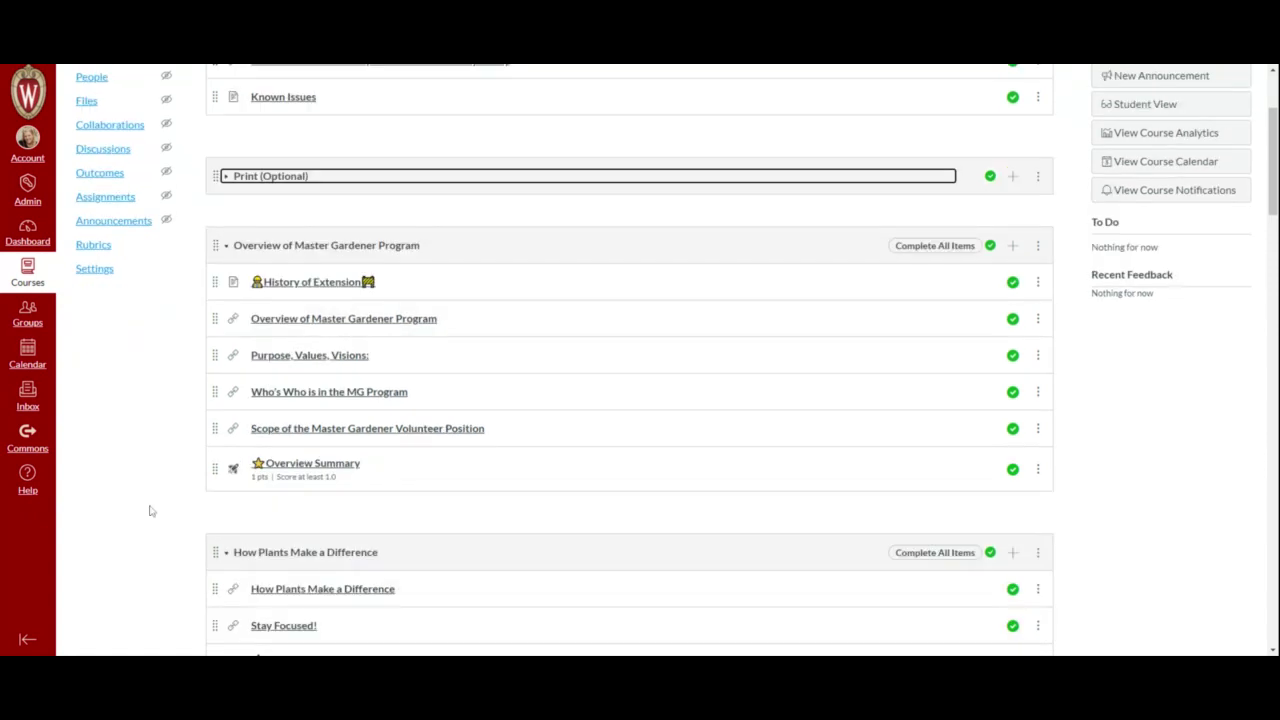
scroll(150, 511, down, 1)
scroll(150, 511, down, 1)
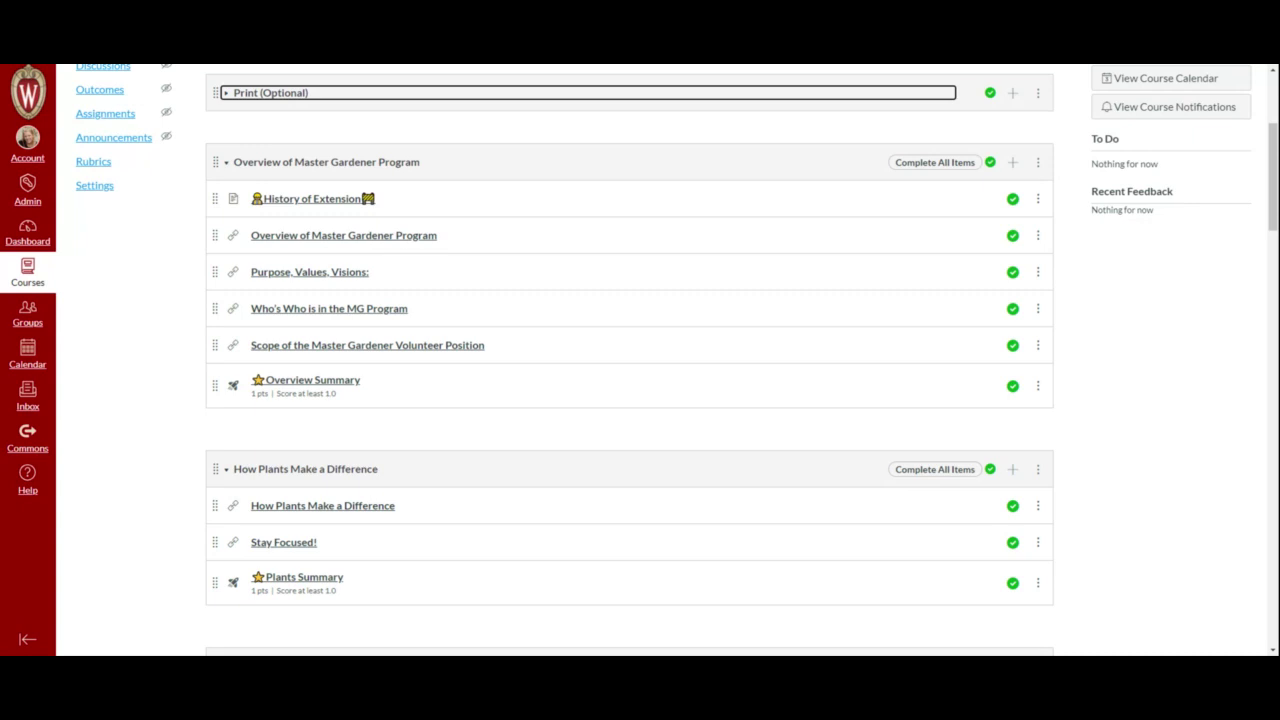
click(240, 162)
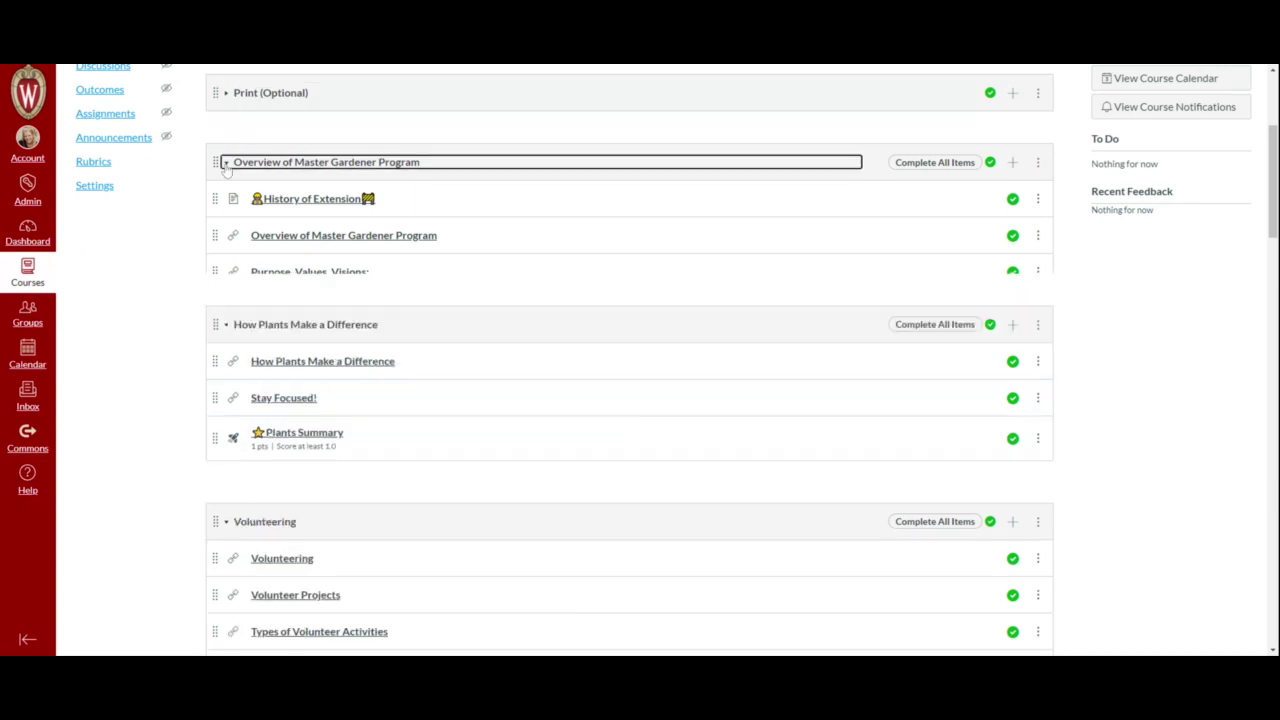
click(227, 234)
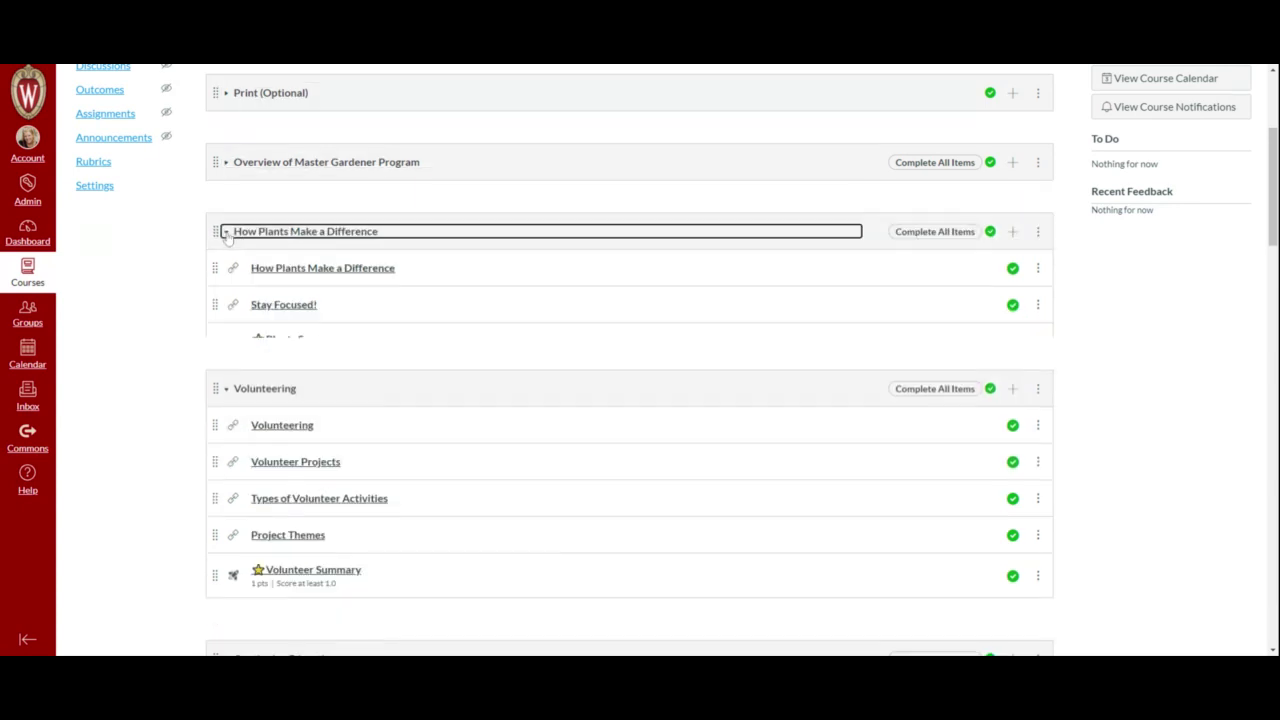
click(226, 300)
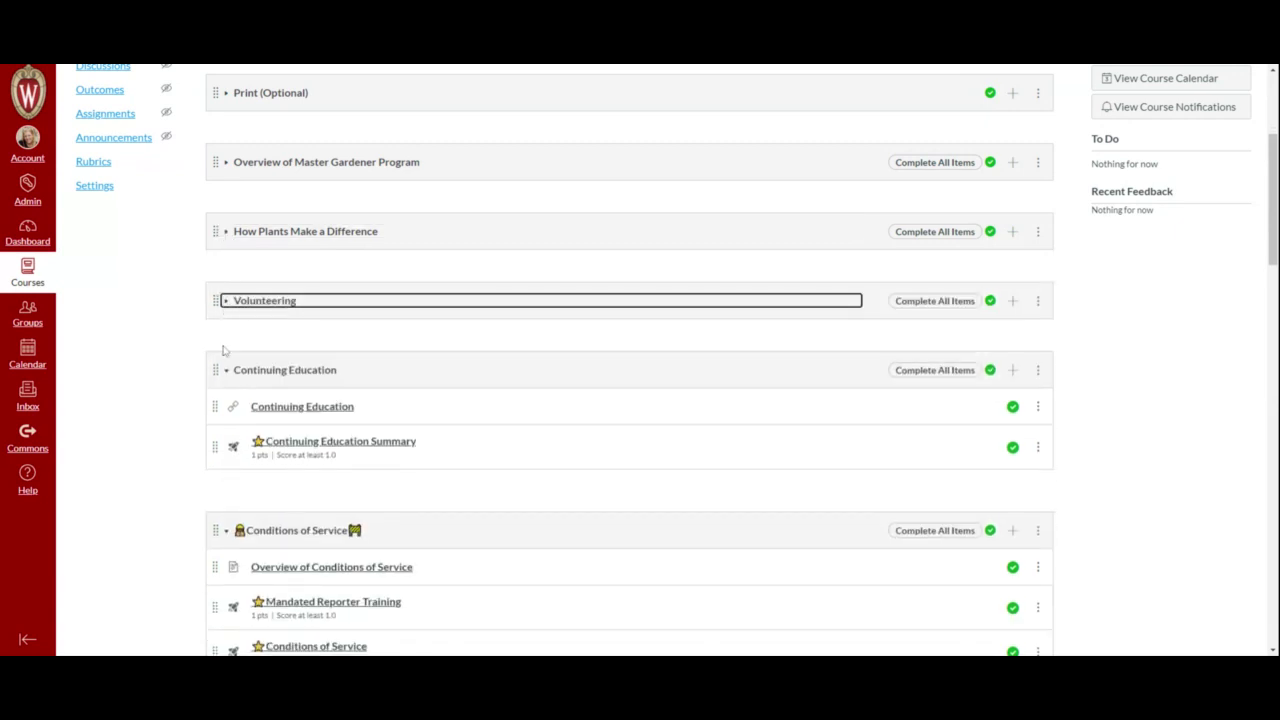
click(225, 370)
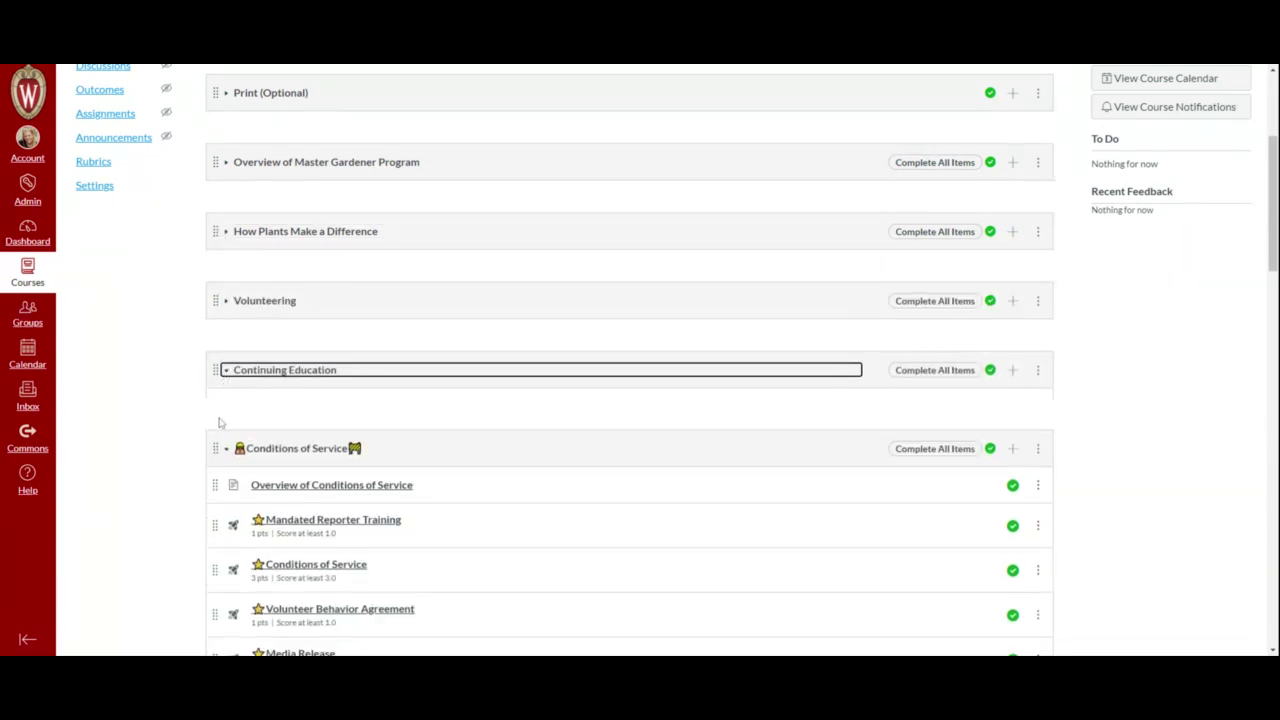
click(226, 440)
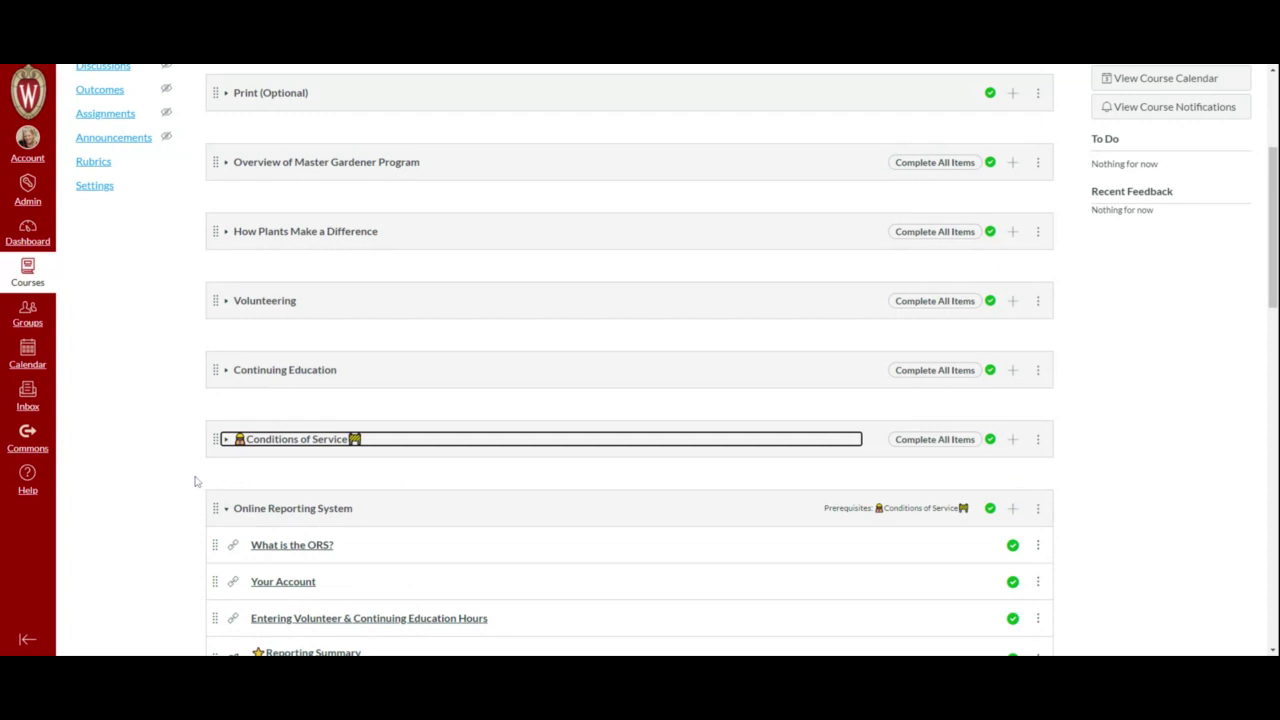
click(226, 508)
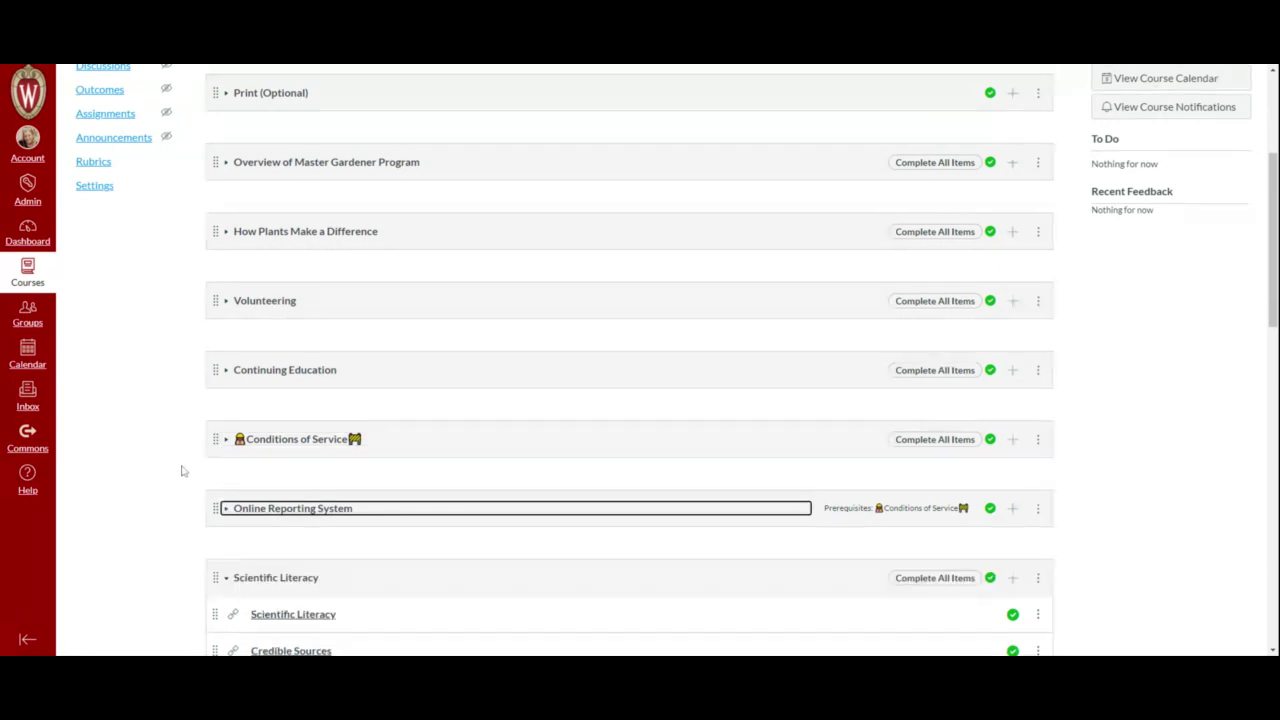
scroll(182, 468, down, 2)
click(227, 452)
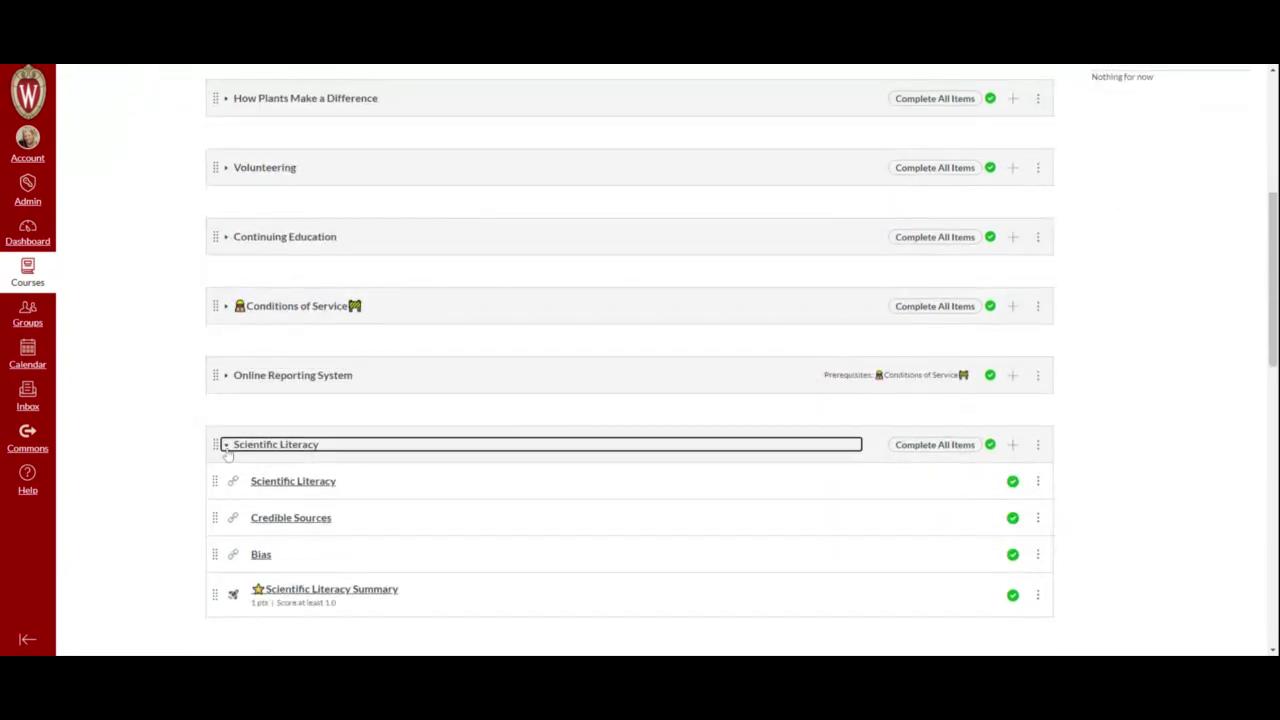
Look over the Exam, Volunteer Agreement Letter and Welcome to Extension modules that follow Scientific Literacy
scroll(186, 486, down, 1)
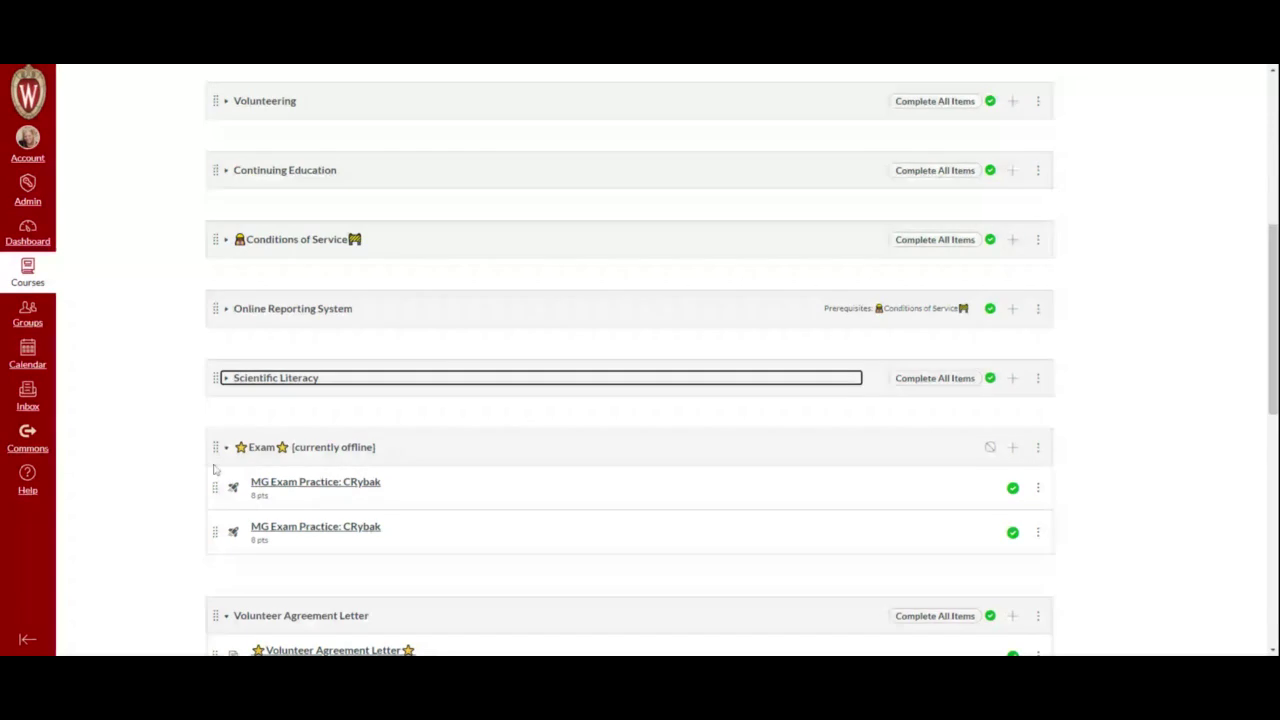
scroll(213, 469, down, 3)
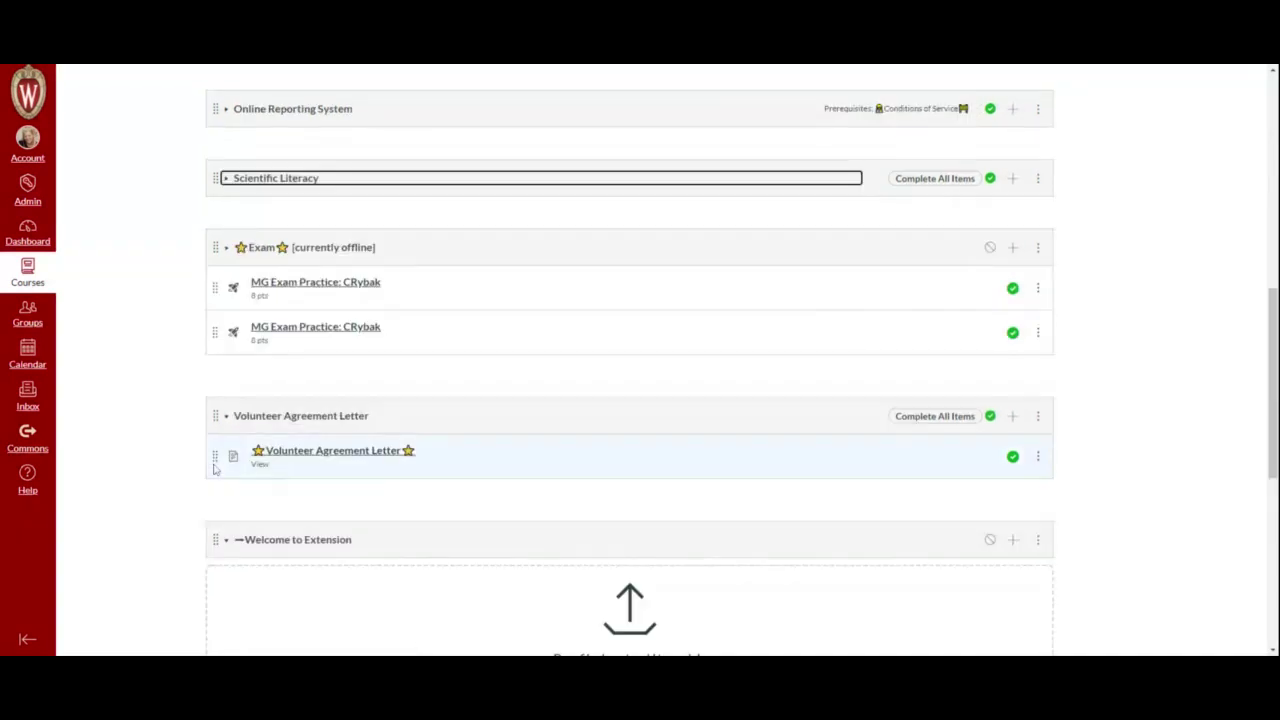
scroll(213, 469, up, 1)
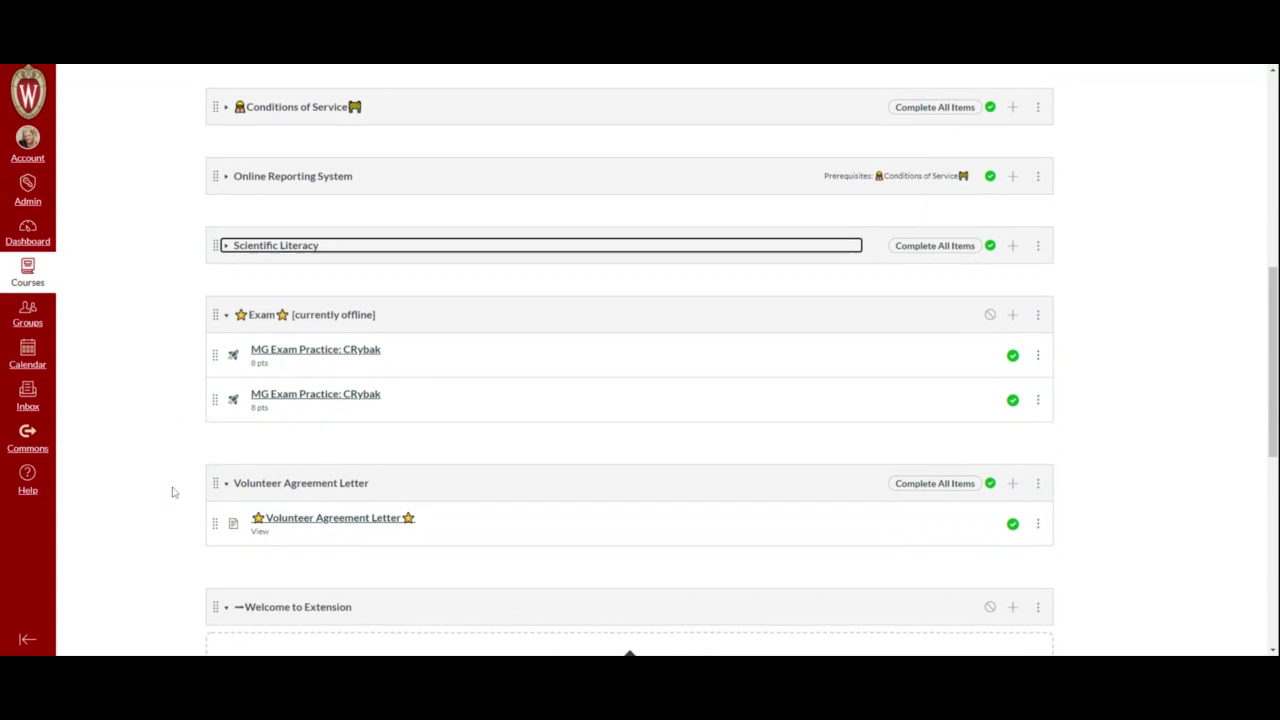
scroll(172, 492, up, 3)
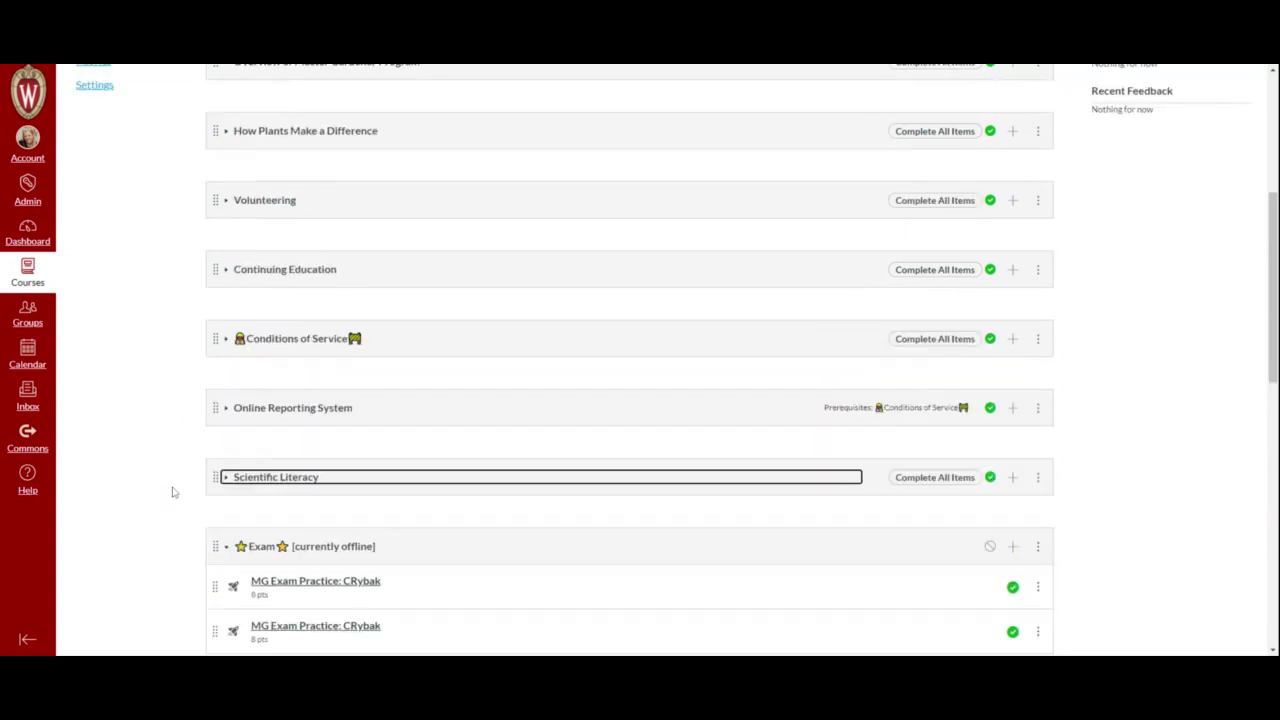
Expand the Overview of Master Gardener Program module and open its page of the same name
scroll(172, 492, up, 4)
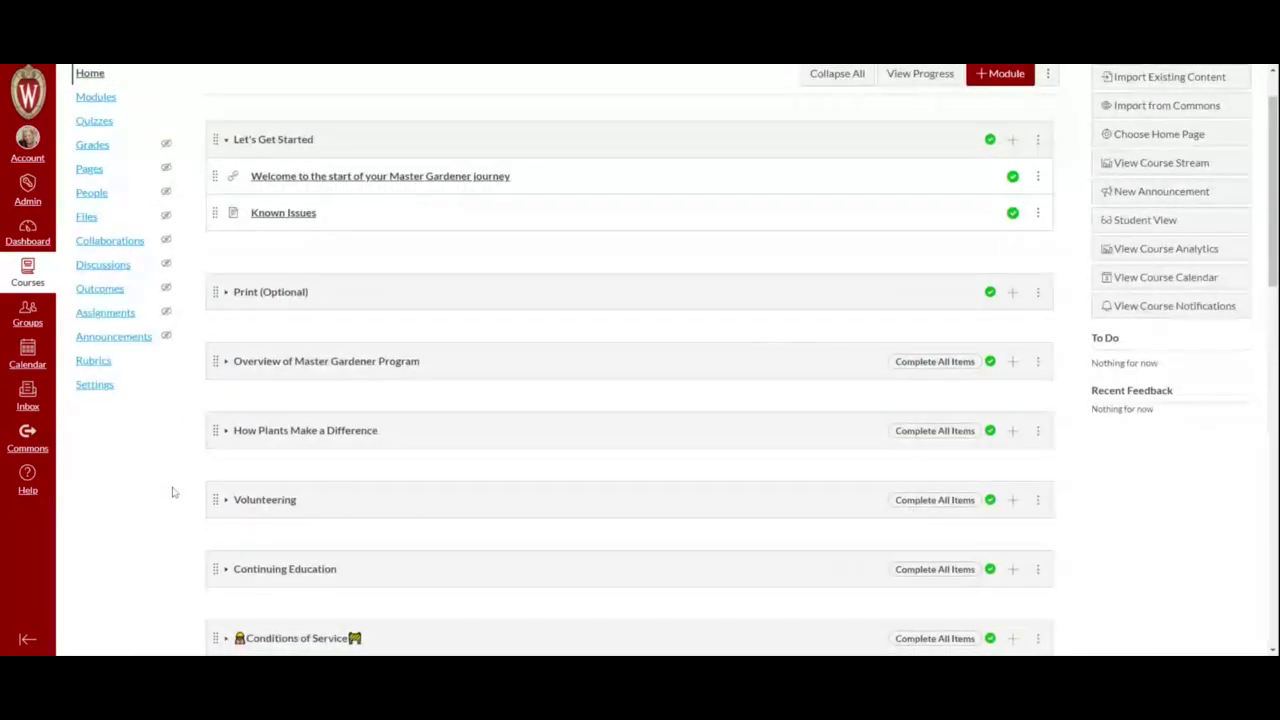
scroll(172, 492, down, 1)
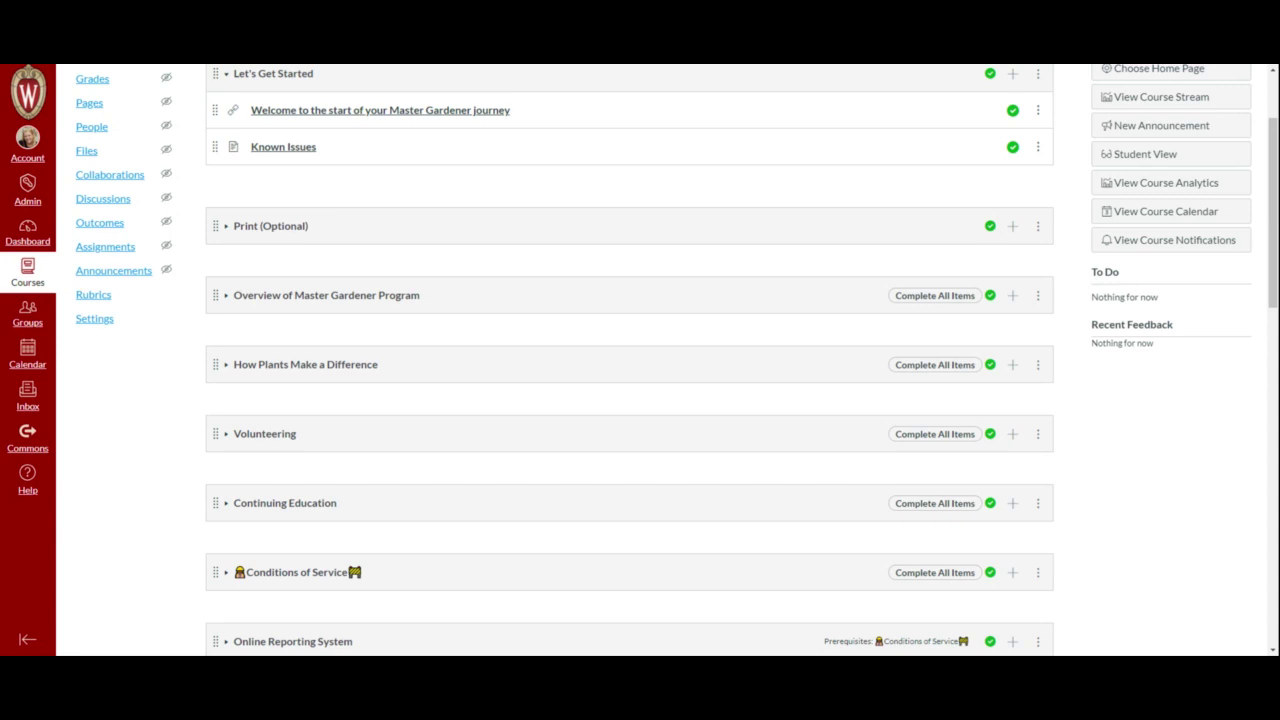
scroll(1108, 512, up, 3)
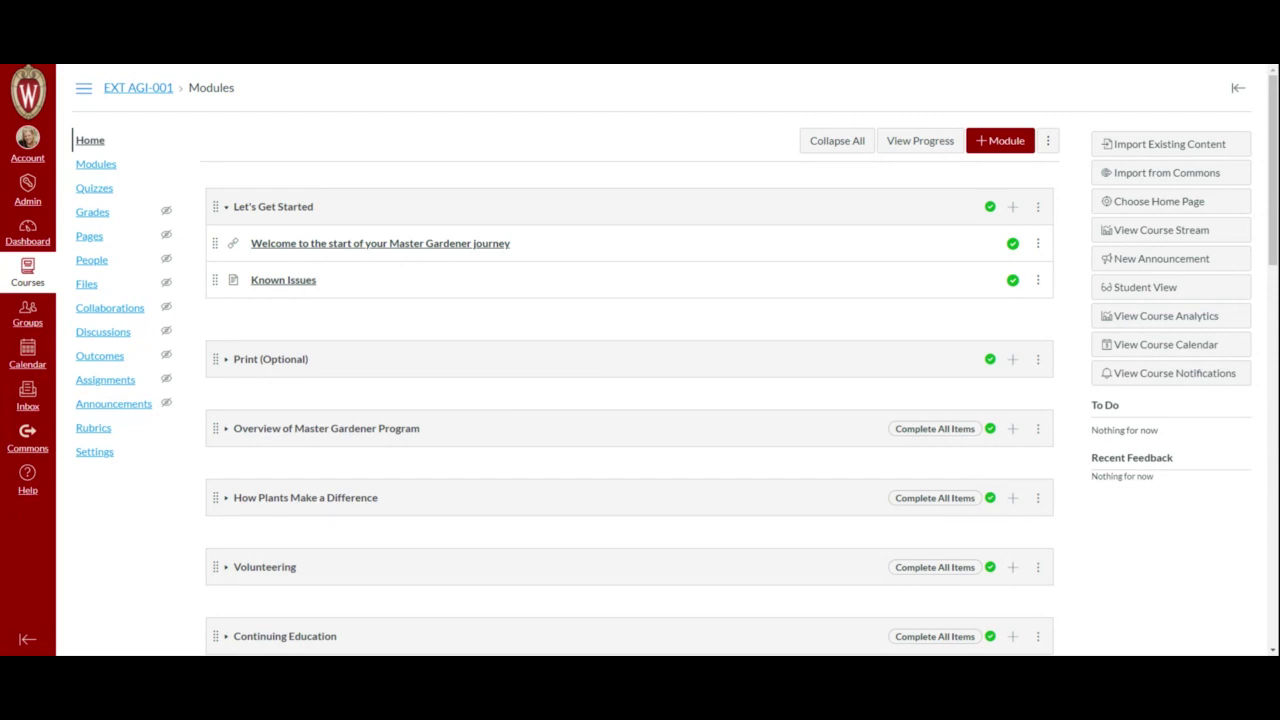
scroll(146, 554, down, 3)
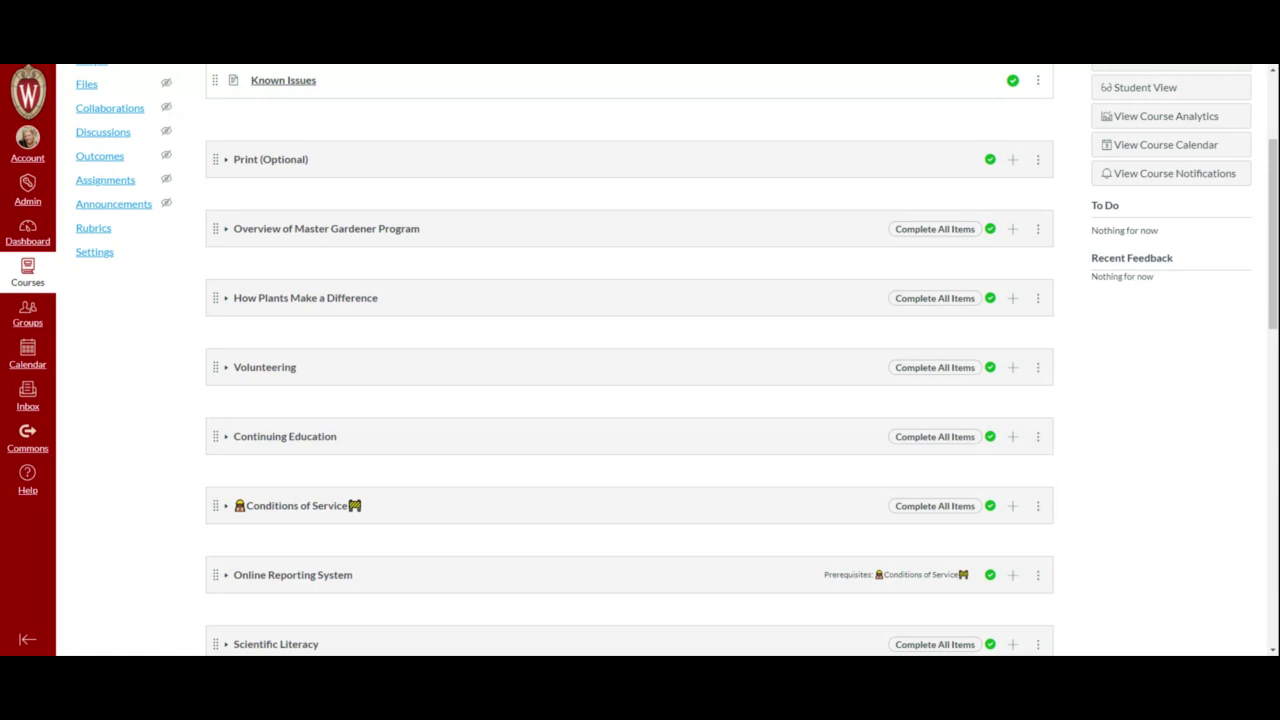
click(295, 230)
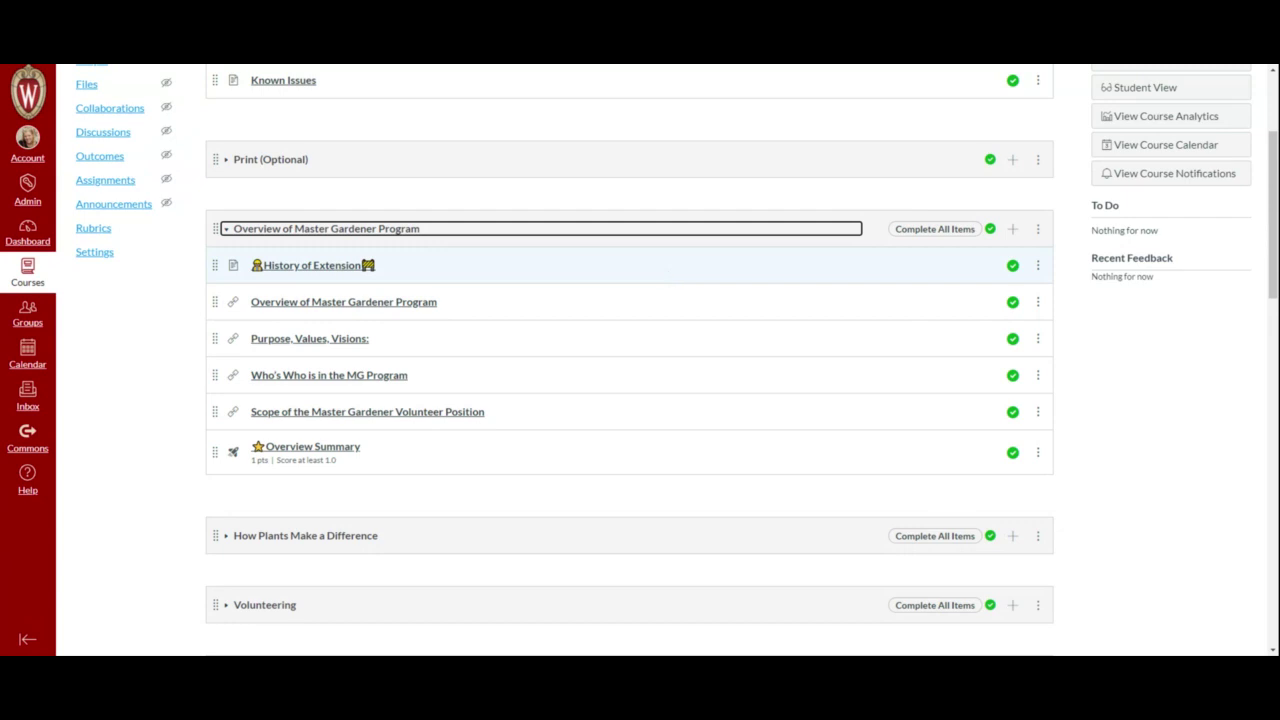
click(388, 302)
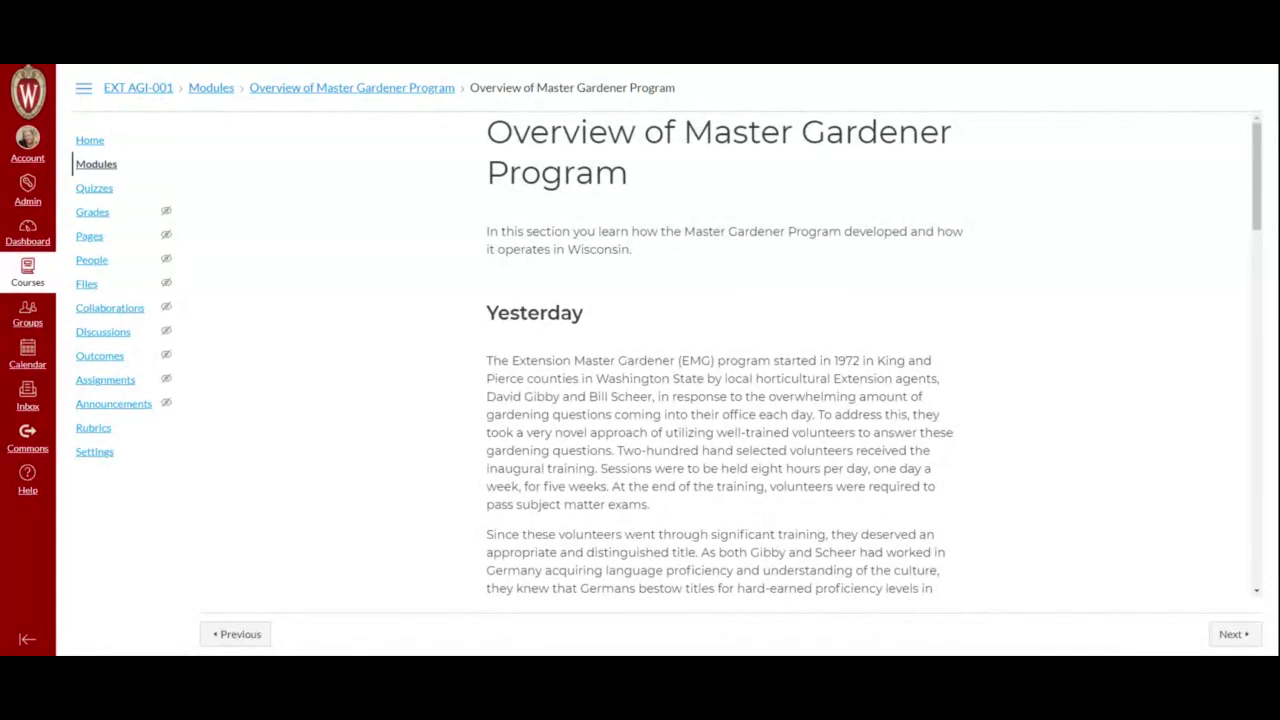
Examine the overview page from the Yesterday and Today sections through the Watch section, related links and license footer
scroll(1064, 463, down, 10)
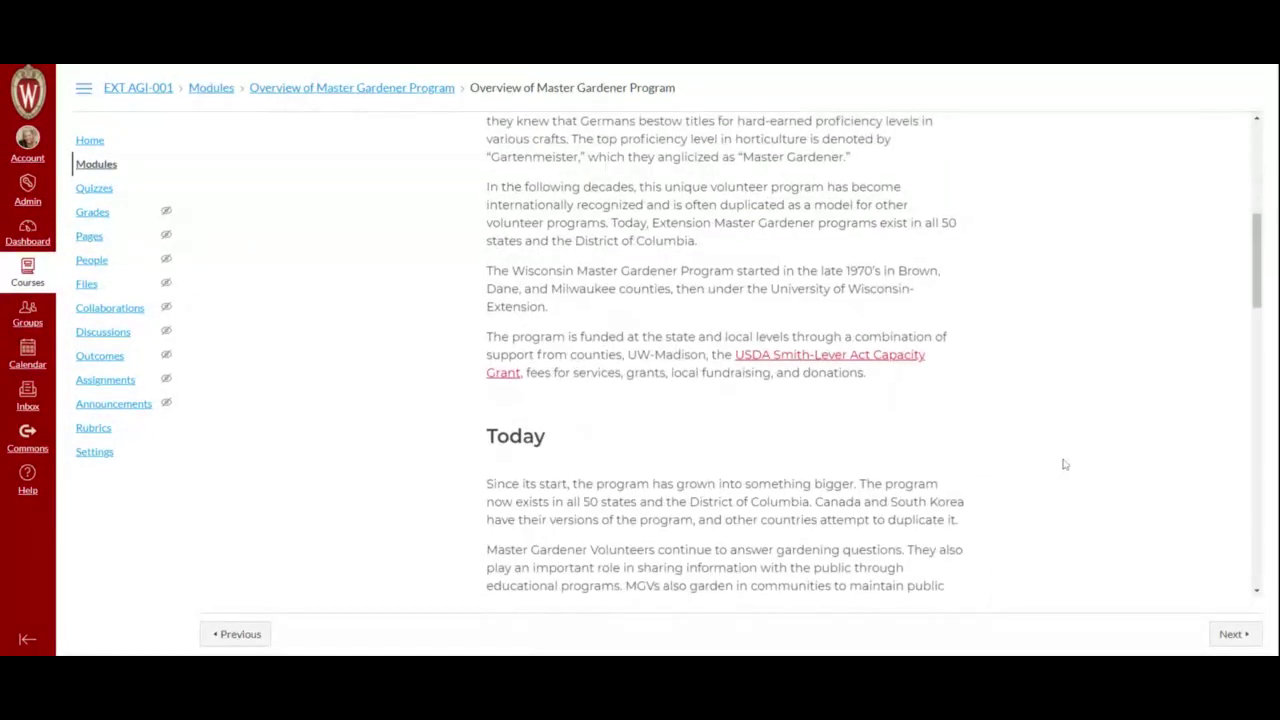
scroll(1064, 463, down, 4)
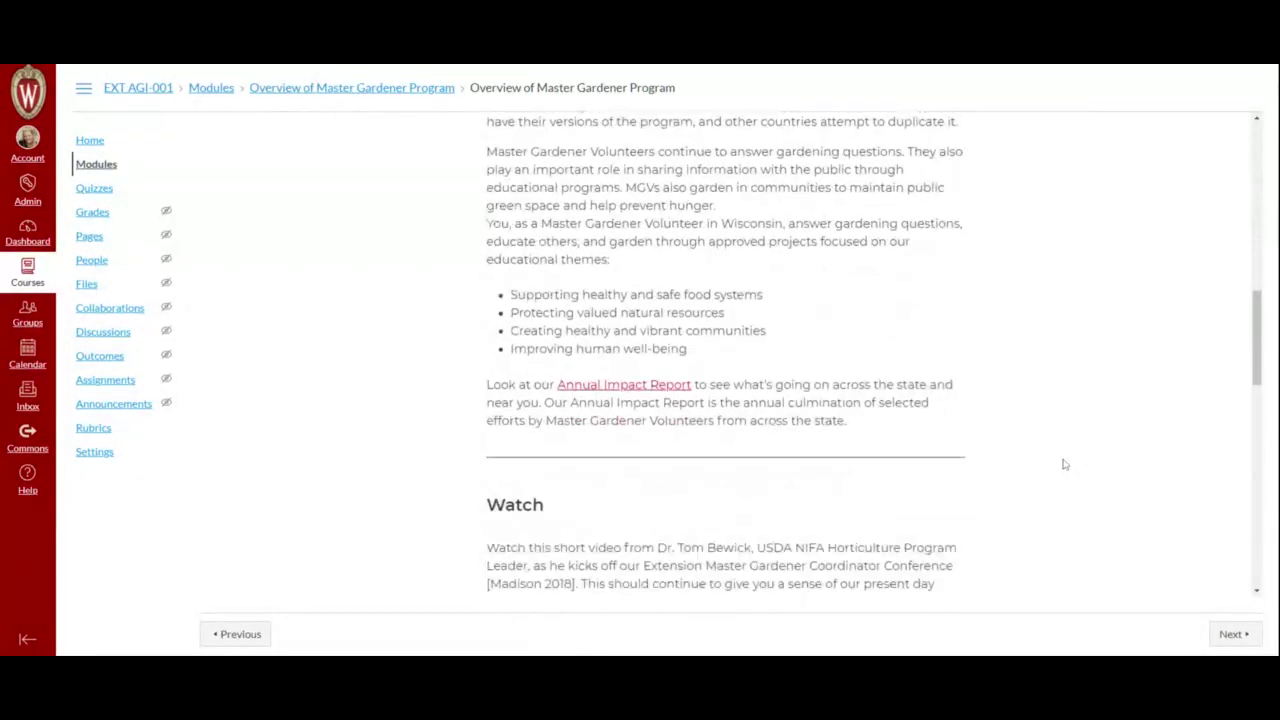
scroll(1064, 463, down, 4)
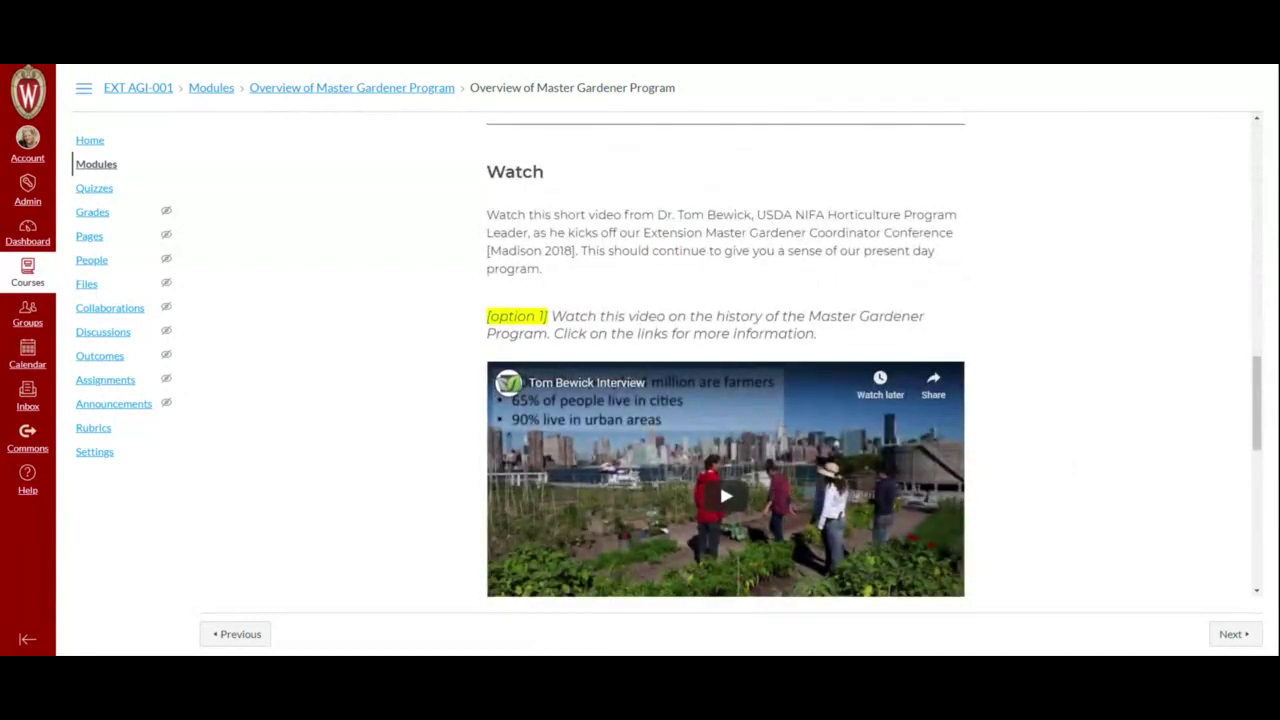
scroll(1064, 463, up, 10)
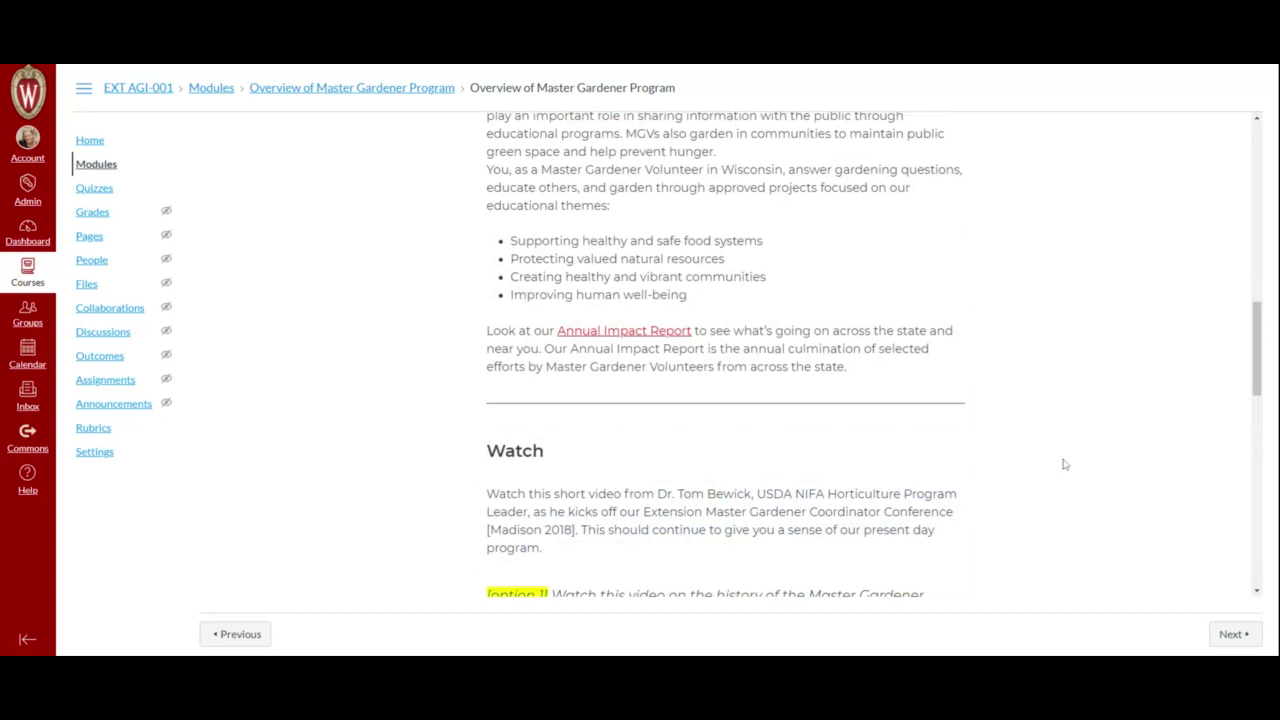
scroll(1064, 463, up, 5)
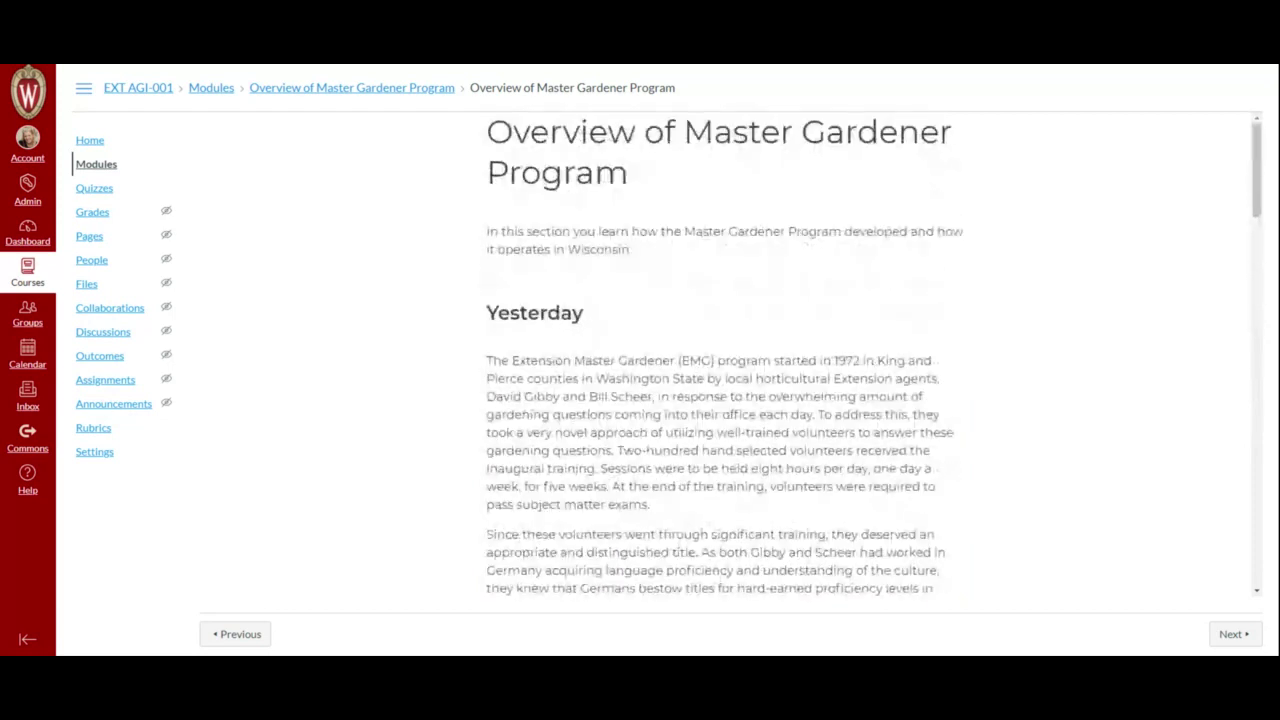
scroll(1064, 463, down, 7)
scroll(1064, 463, down, 7)
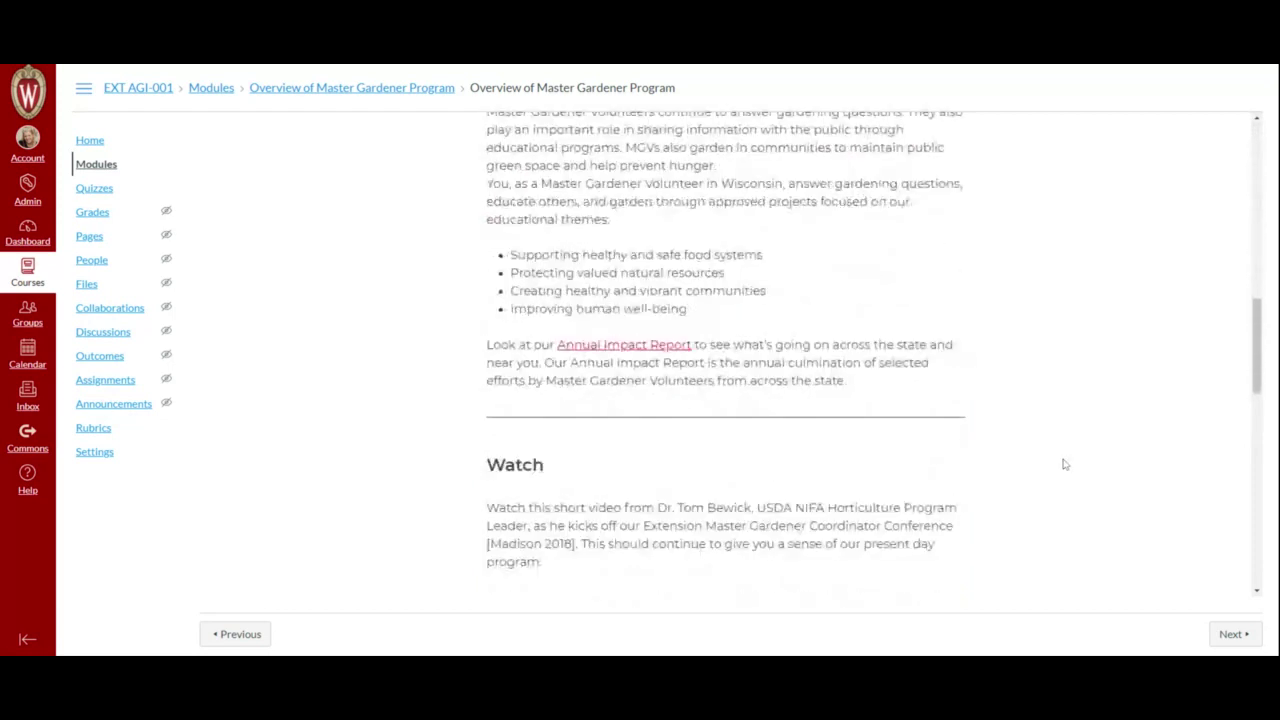
scroll(1064, 463, down, 15)
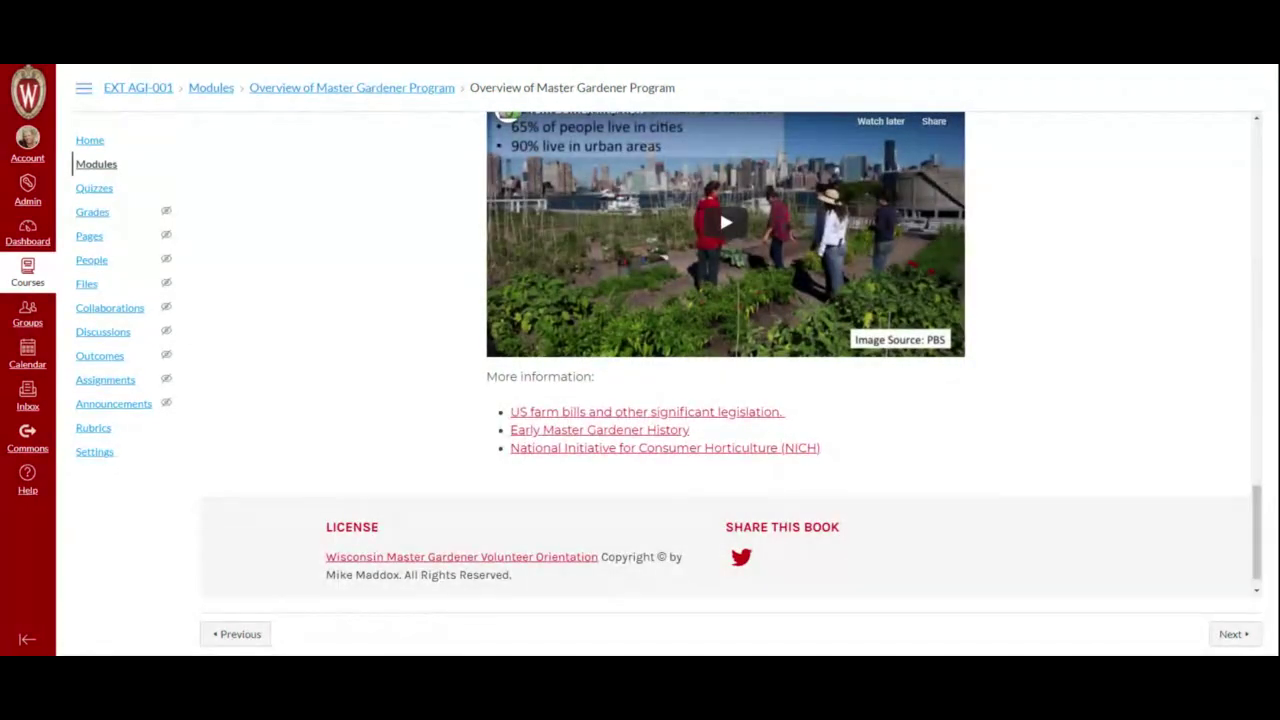
scroll(1064, 464, down, 1)
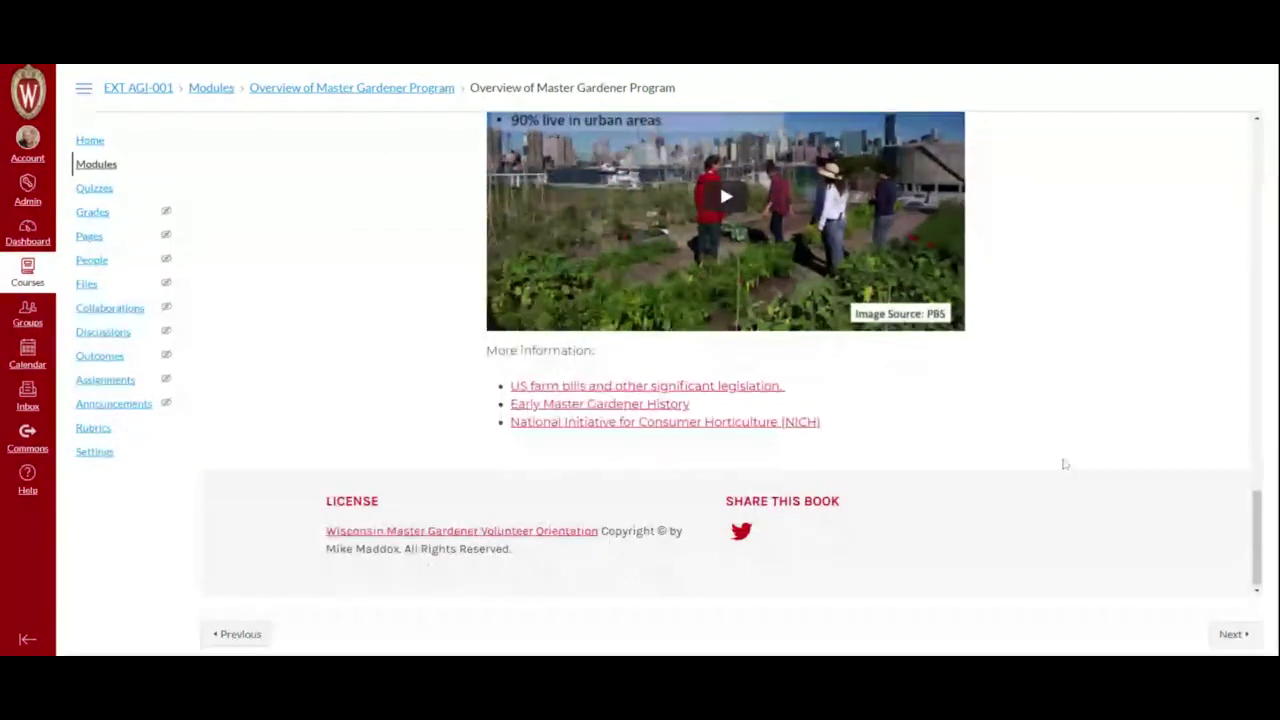
Compare the option 1 and option 2 program history videos and look over the More information links below them
scroll(1064, 464, up, 3)
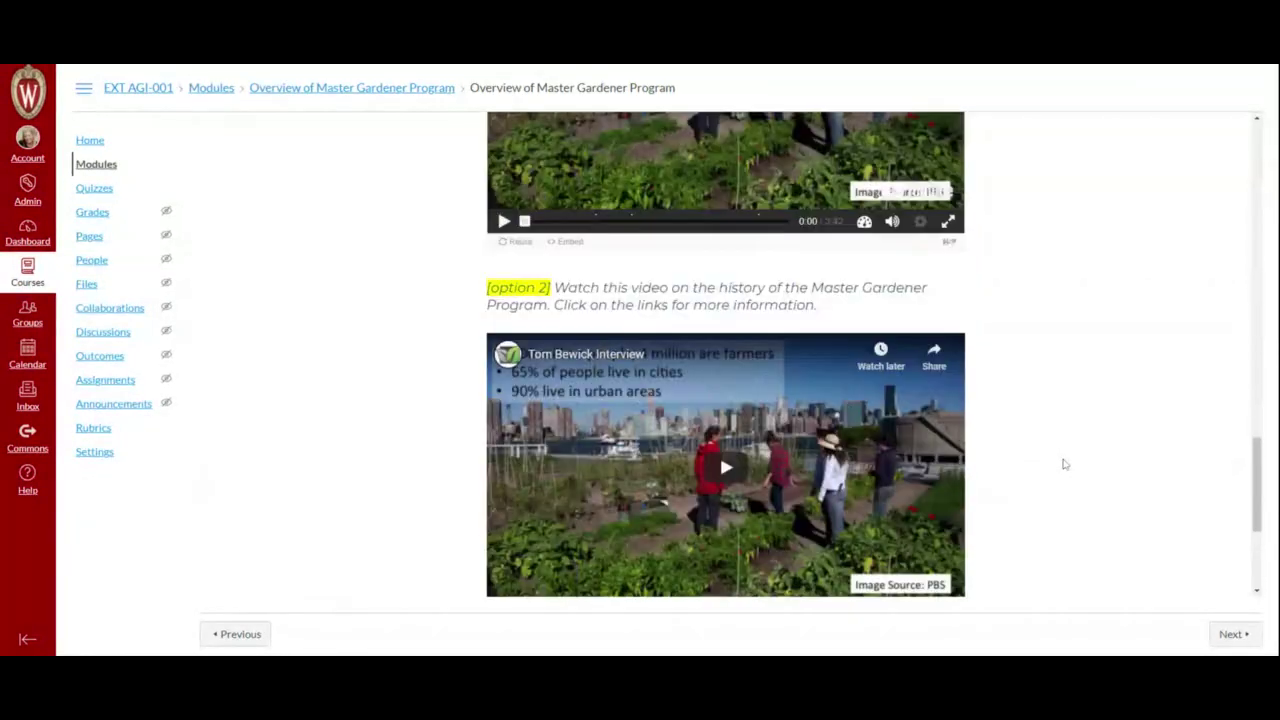
scroll(1064, 464, up, 1)
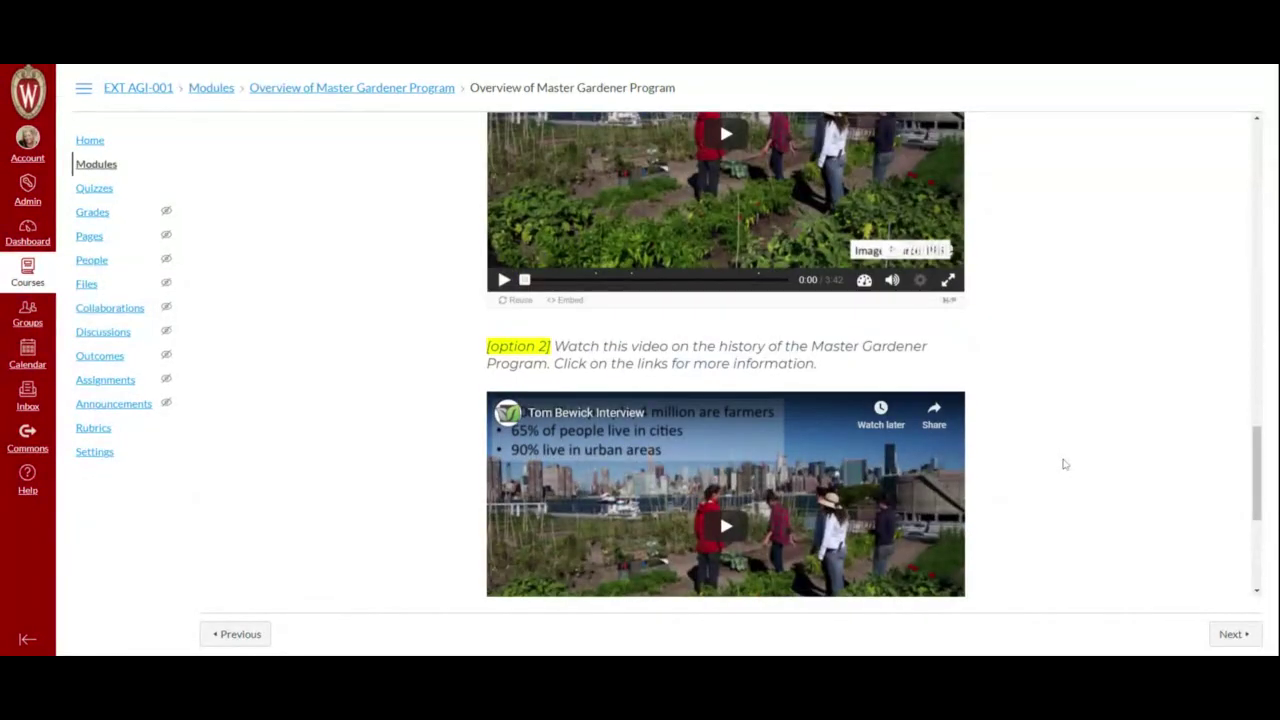
scroll(1064, 464, up, 3)
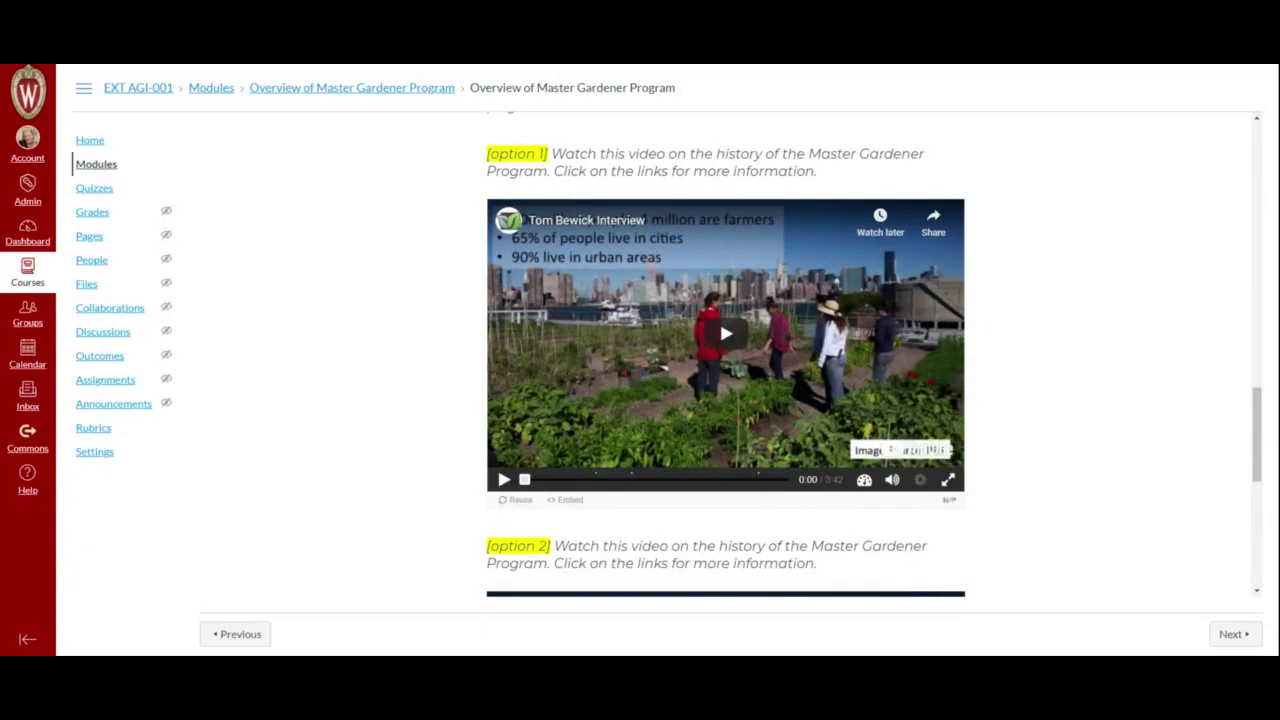
scroll(1055, 436, down, 3)
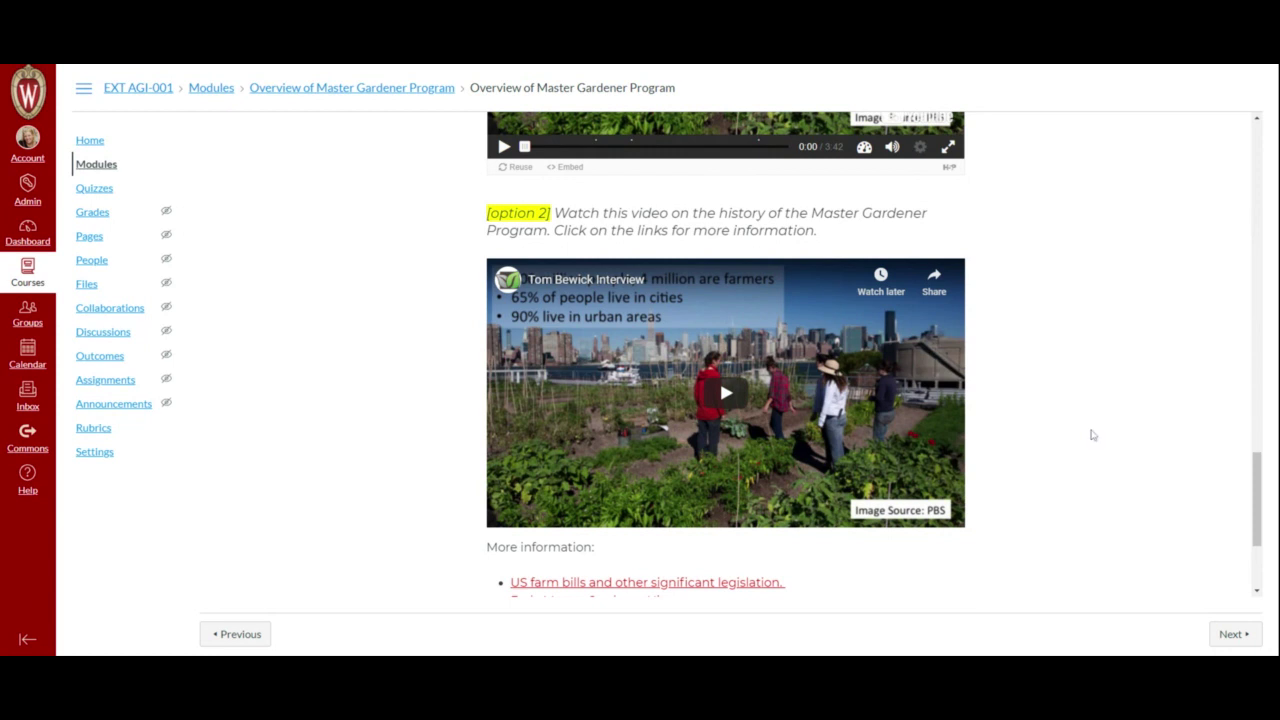
scroll(1090, 434, down, 3)
scroll(1093, 435, down, 1)
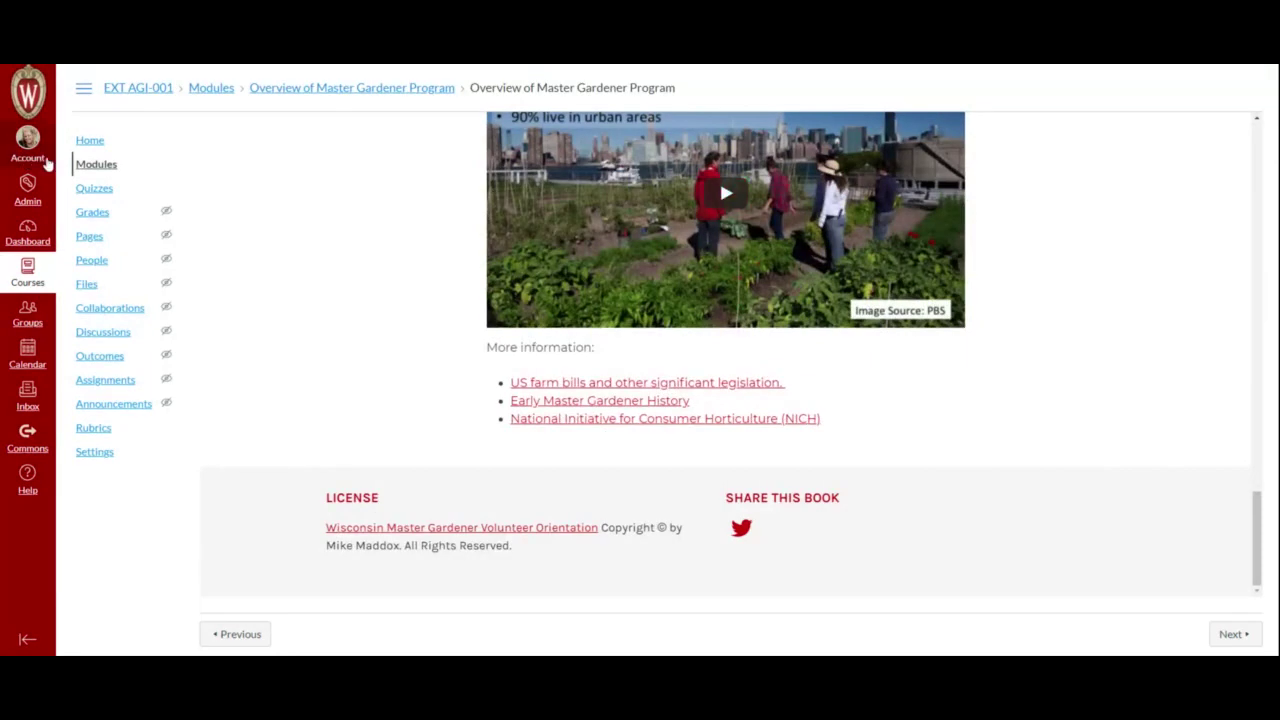
Return to the course's module list and open the Purpose, Values, Visions page in the Overview of Master Gardener Program module
click(87, 168)
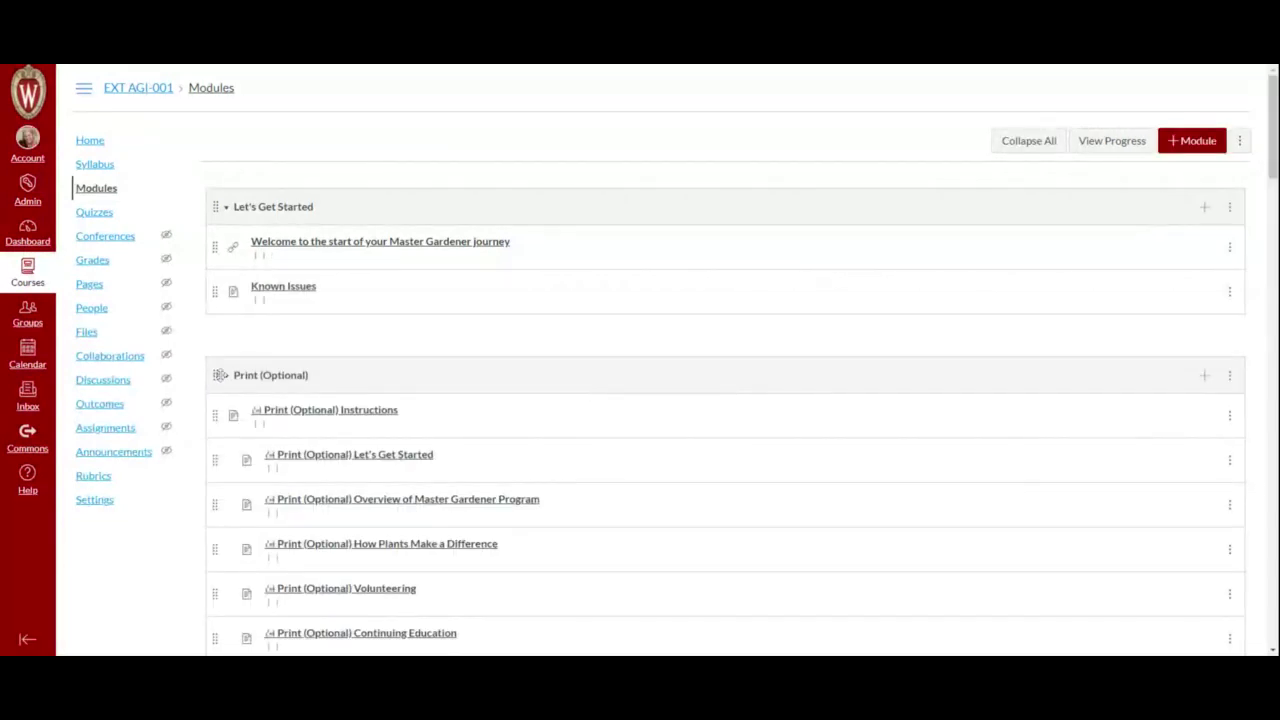
scroll(598, 370, down, 5)
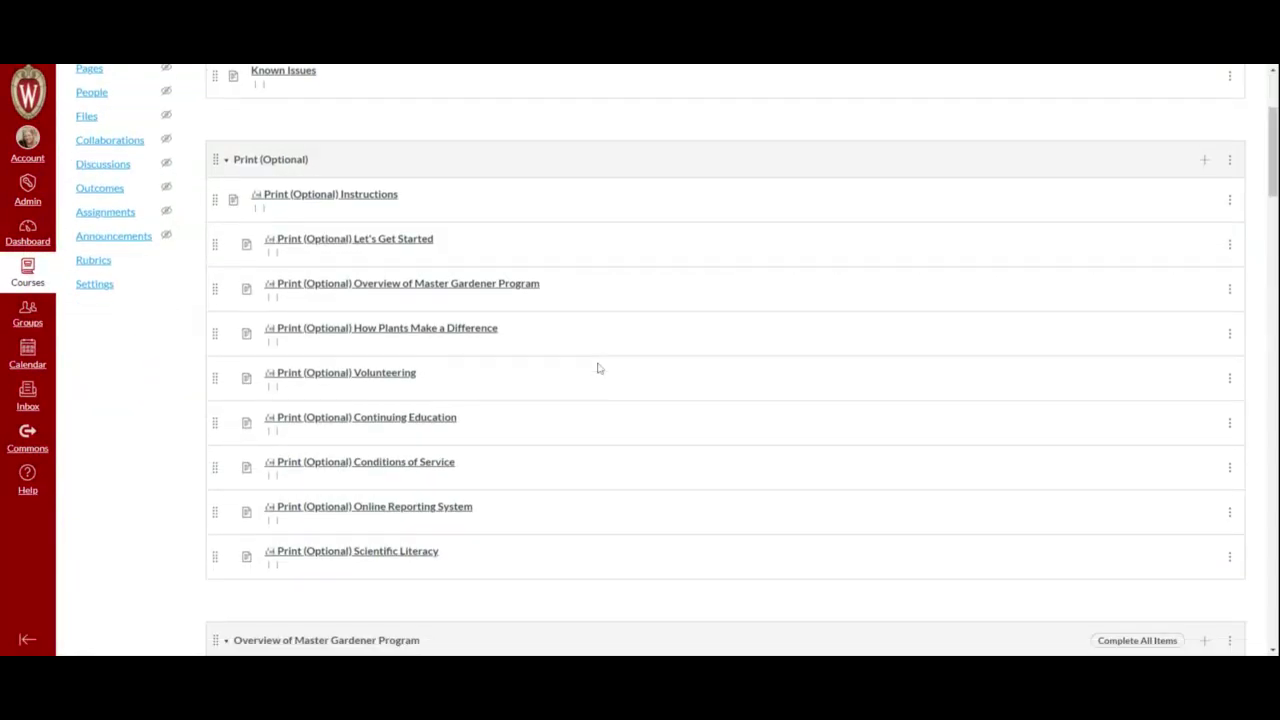
scroll(598, 369, down, 3)
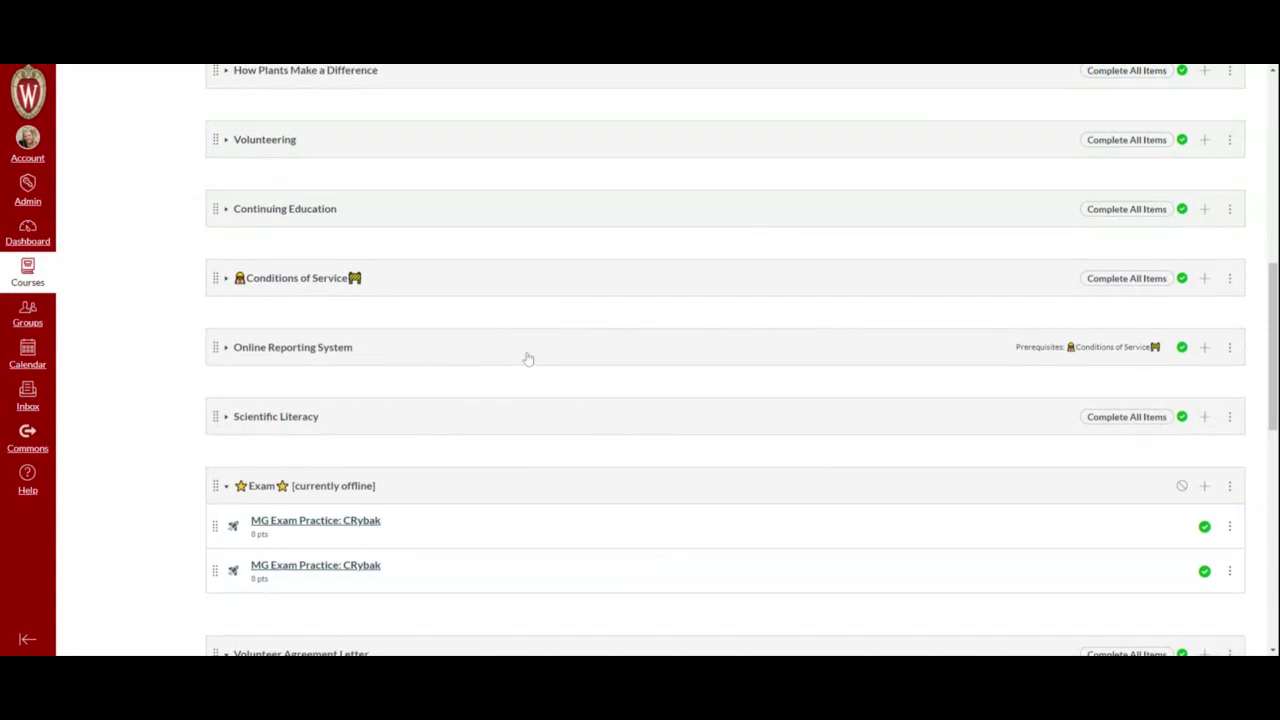
scroll(528, 358, up, 5)
key(Tab)
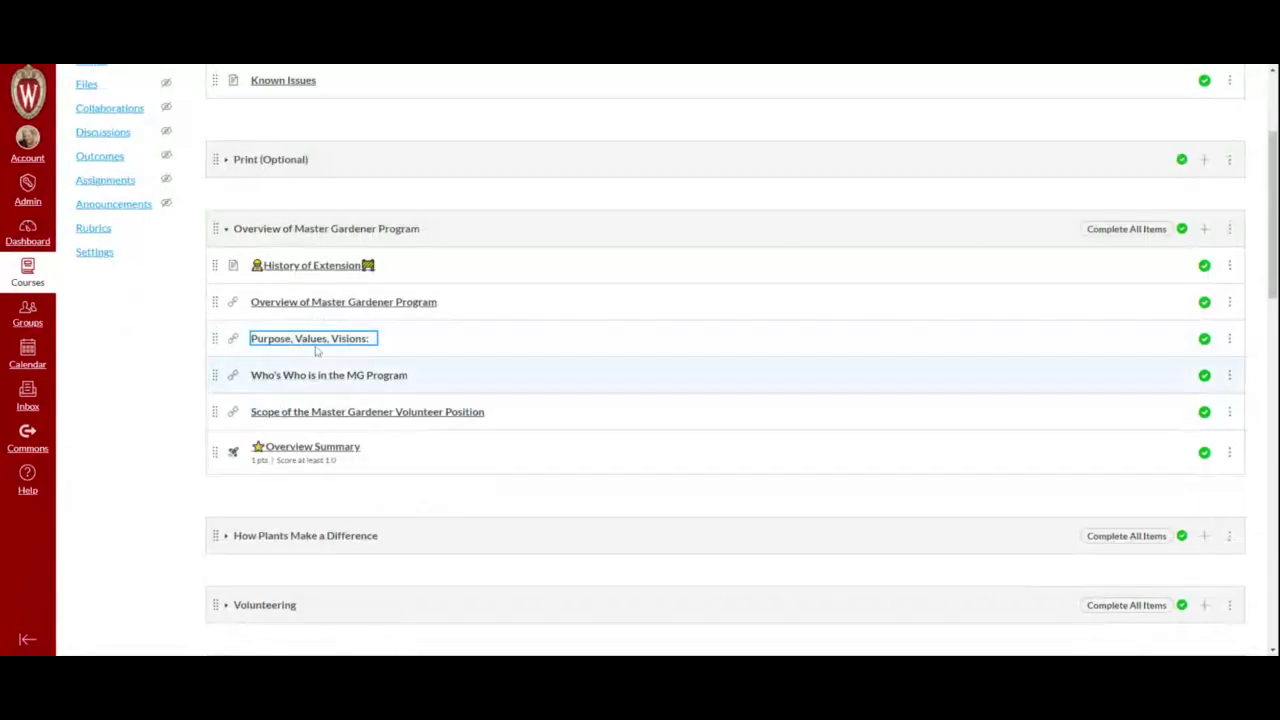
click(316, 344)
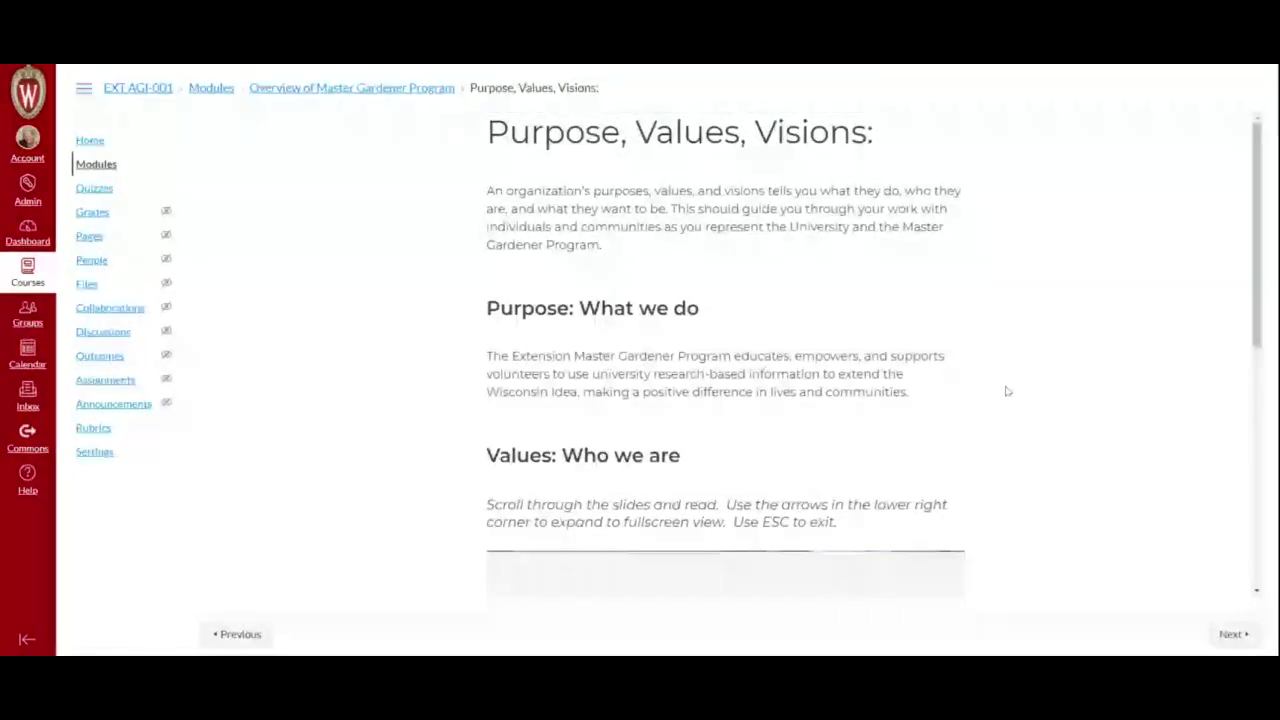
Look through the Purpose, Values, Visions page, including the embedded slides in its Values section
scroll(1008, 391, down, 3)
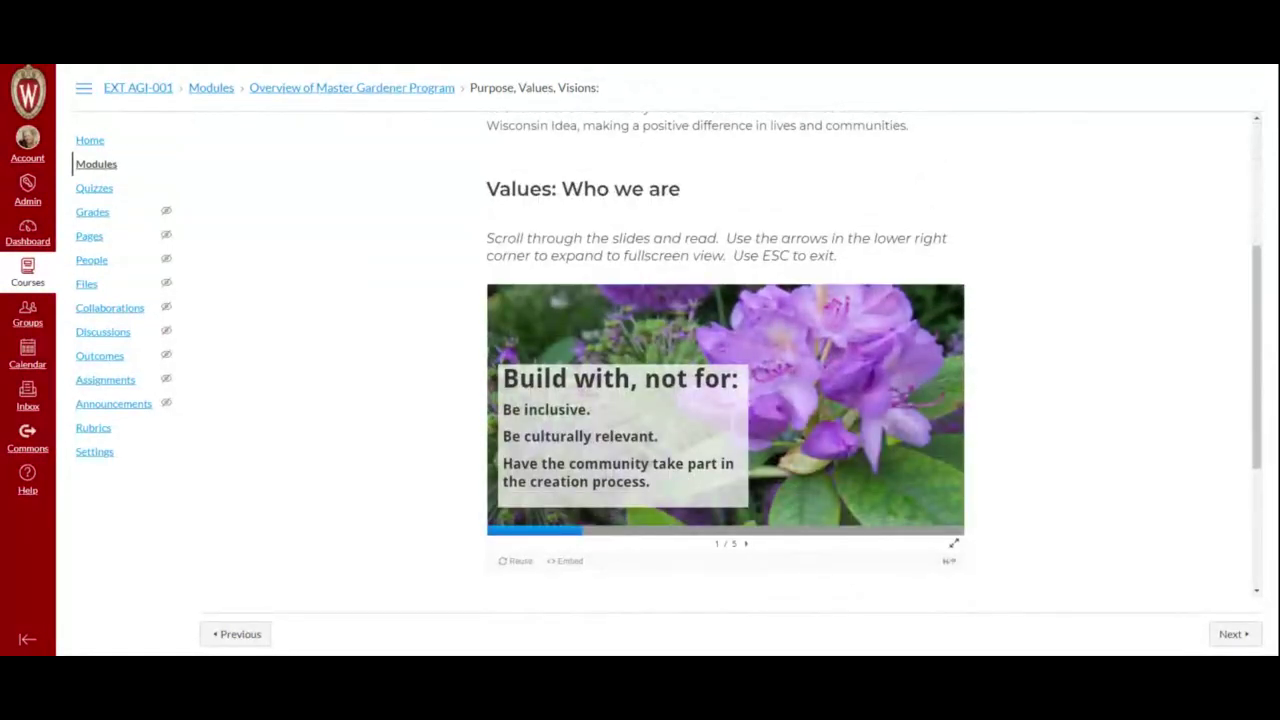
scroll(1008, 391, down, 1)
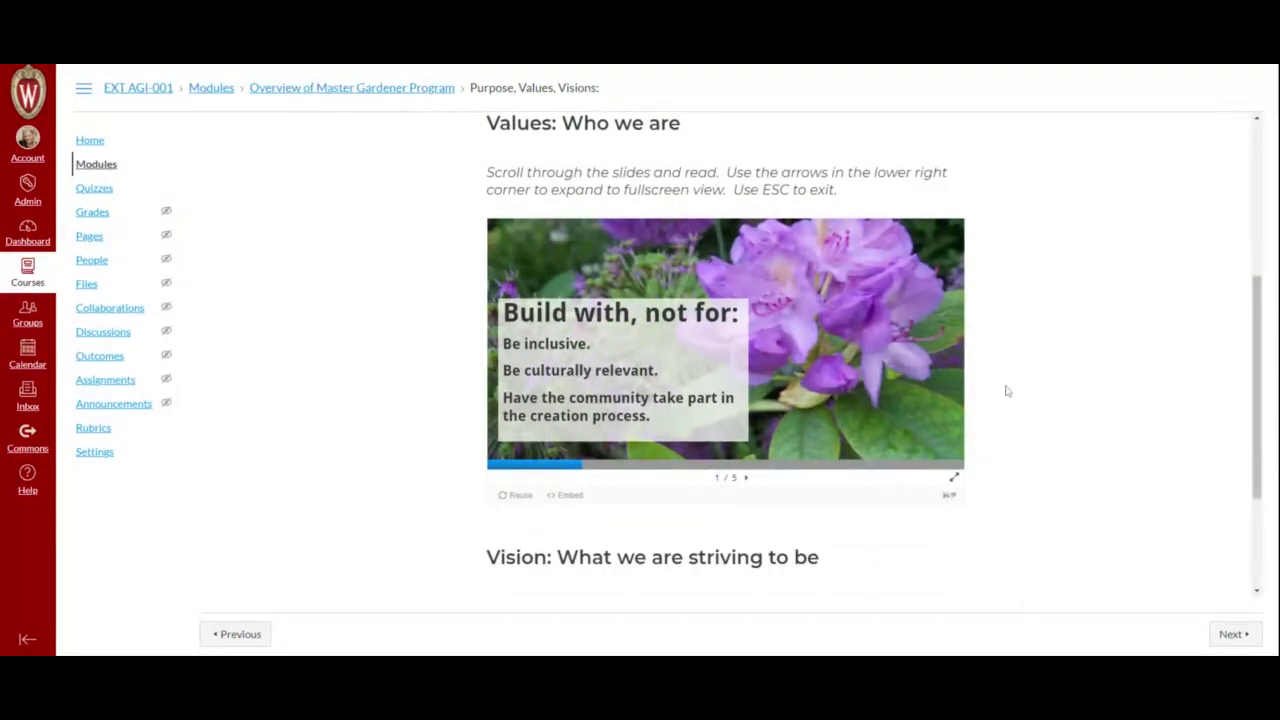